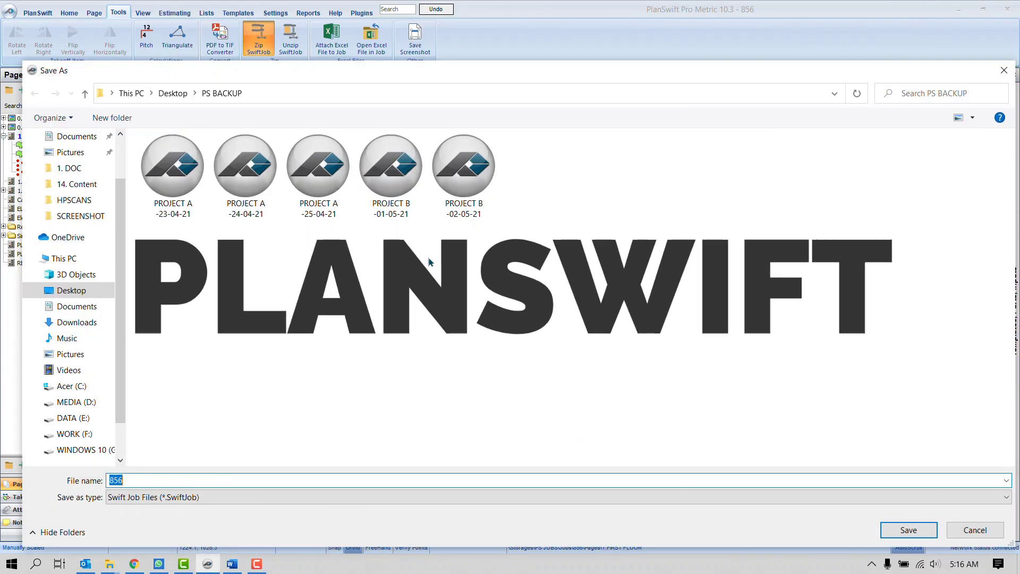
Step: Extend the file name with '- May 2021' and confirm importing the job under that name
{"action": "left_click", "coordinate": [205, 480]}
{"action": "type", "text": "- May 2021"}
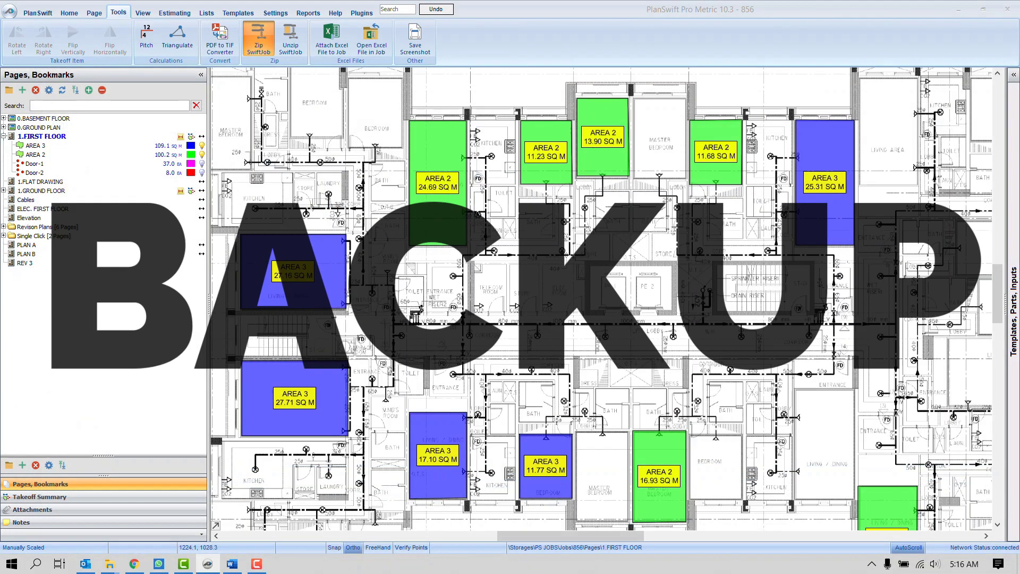
{"action": "left_click", "coordinate": [291, 40]}
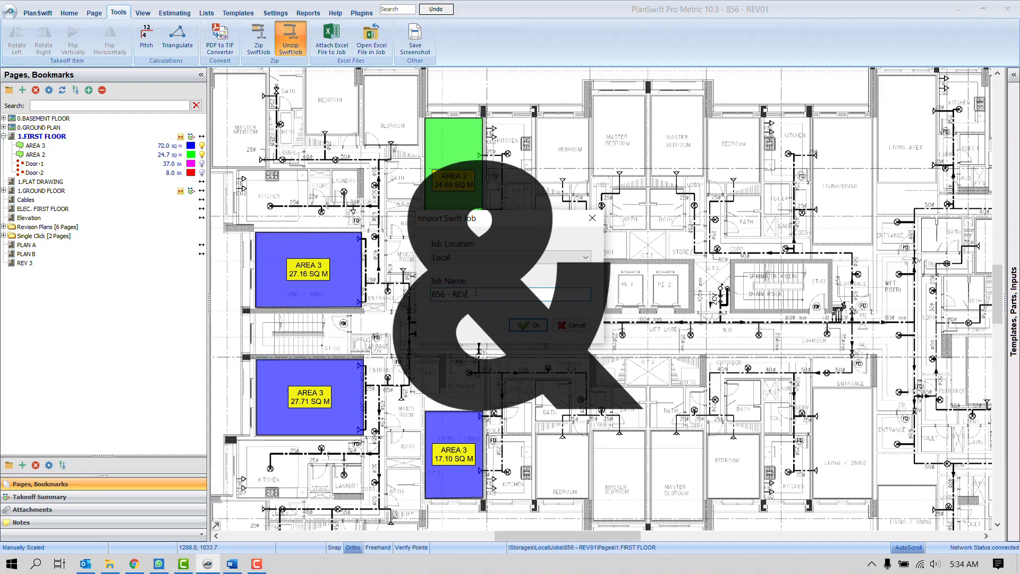
{"action": "key", "text": "Return"}
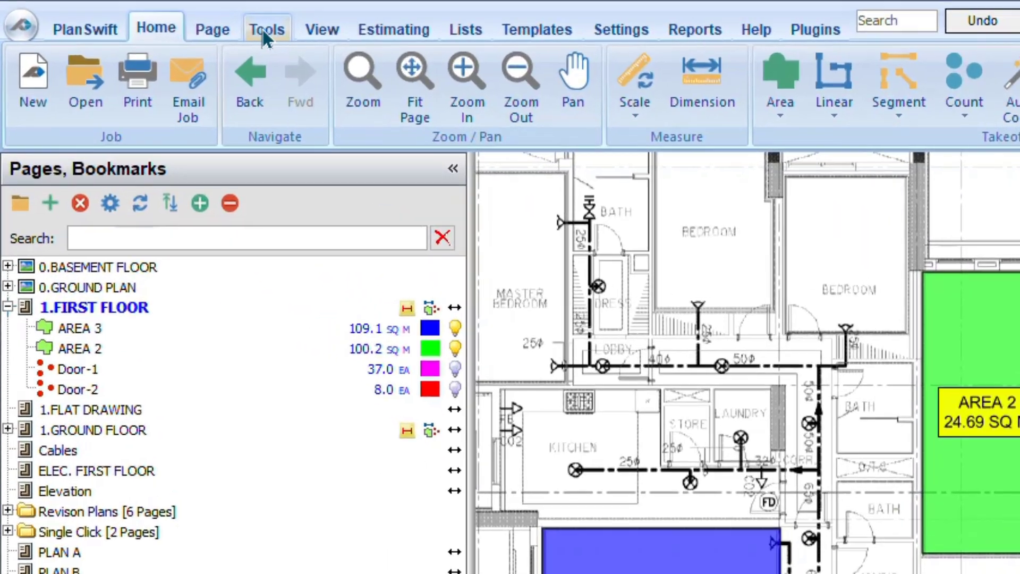
Step: Start a Zip SwiftJob backup of job 856 from the Tools utilities
{"action": "left_click", "coordinate": [117, 15]}
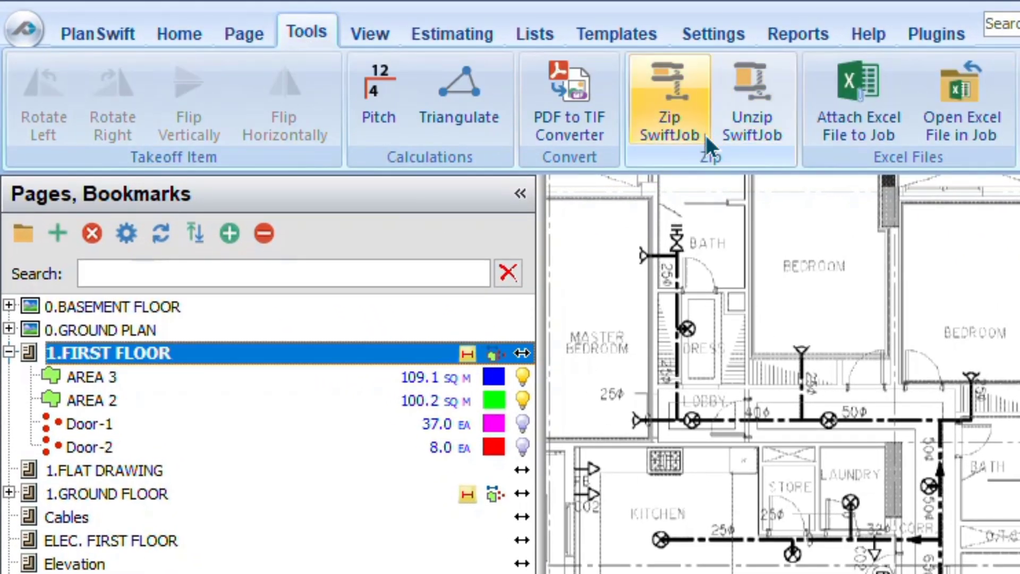
{"action": "left_click", "coordinate": [651, 119]}
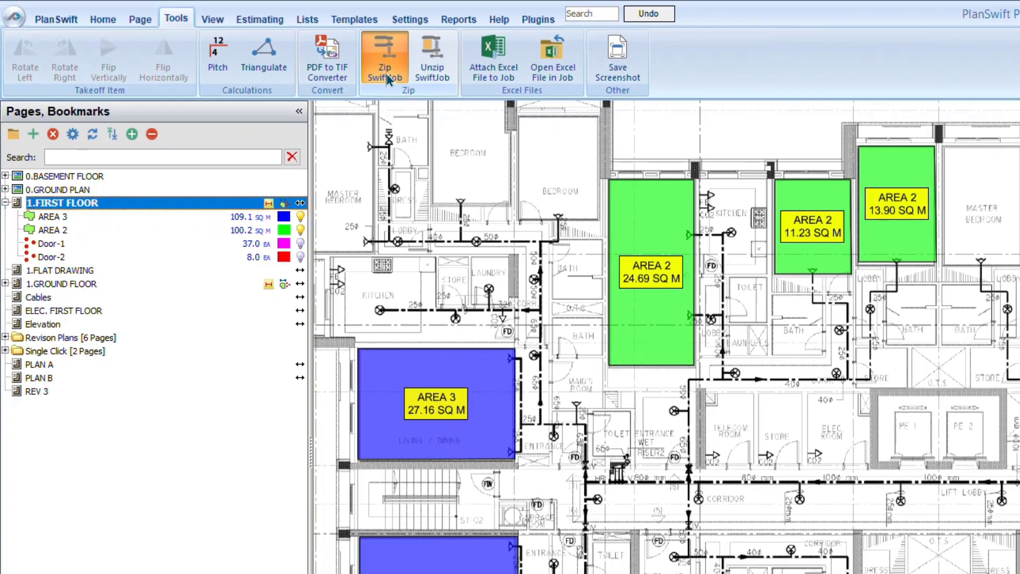
{"action": "left_click", "coordinate": [534, 98]}
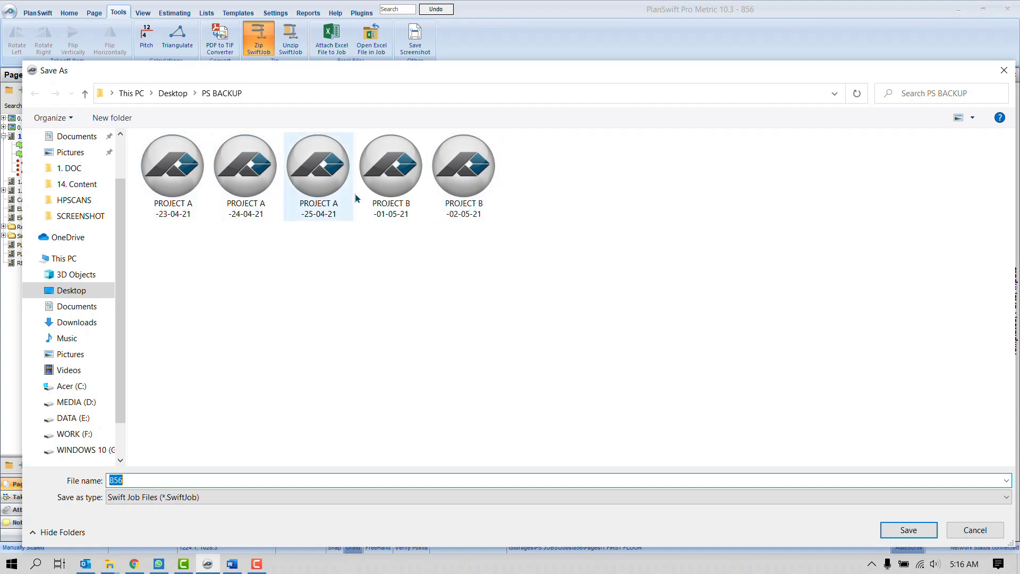
Step: Extend the backup file name in PS BACKUP to '856 - May 2021'
{"action": "left_click", "coordinate": [196, 477]}
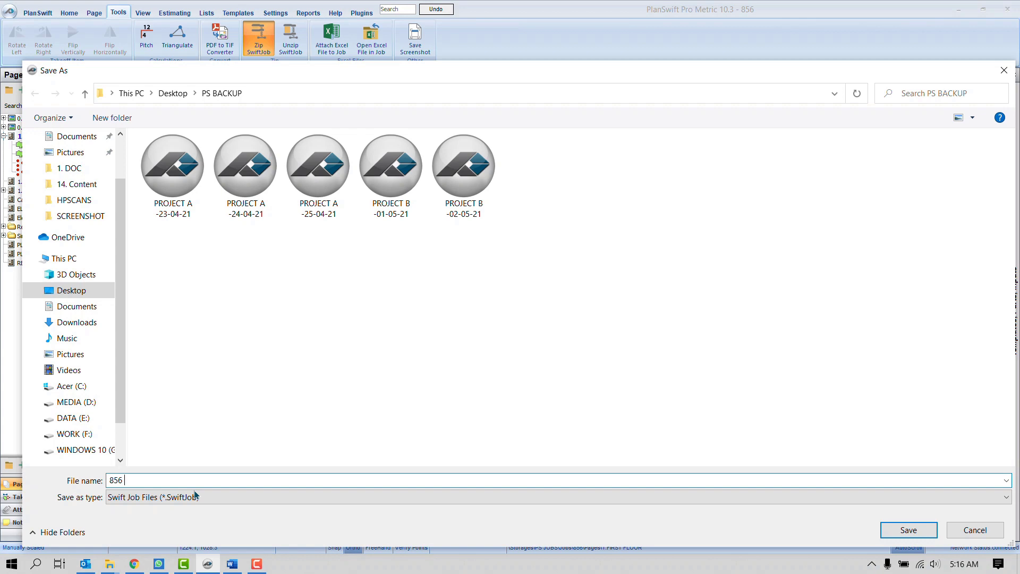
{"action": "left_click", "coordinate": [207, 479]}
{"action": "type", "text": "-"}
{"action": "type", "text": "May 2021"}
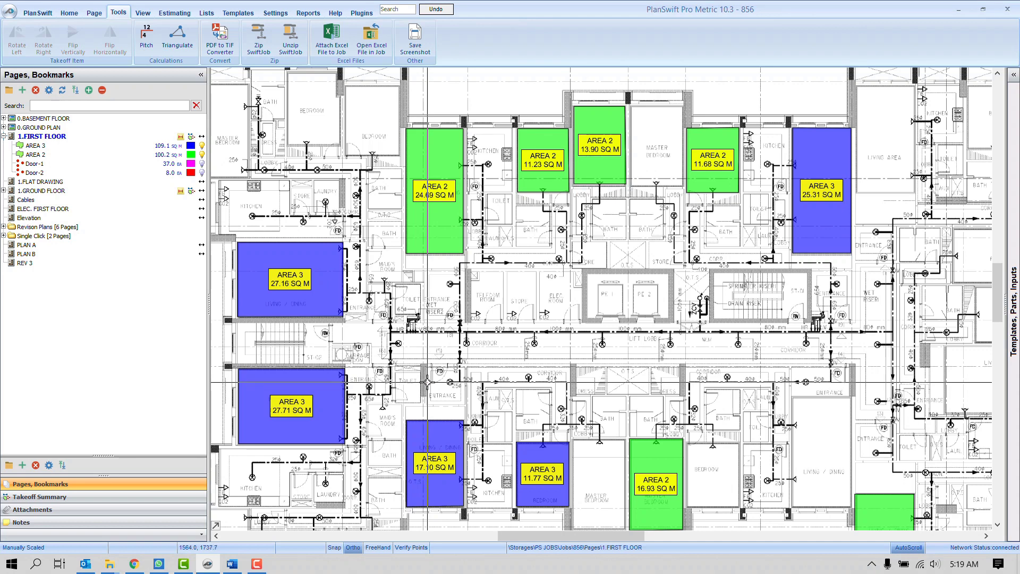
Step: Bring up the PS BACKUP folder and inspect the 856 - May 2021 backup's type and size
{"action": "left_click", "coordinate": [110, 562]}
{"action": "left_click", "coordinate": [189, 526]}
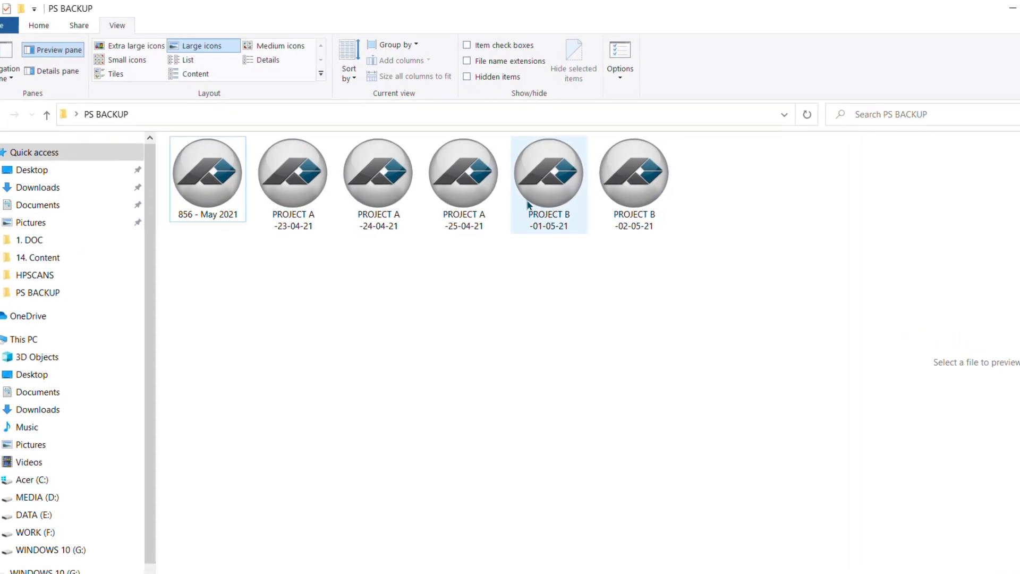
{"action": "left_click", "coordinate": [208, 211]}
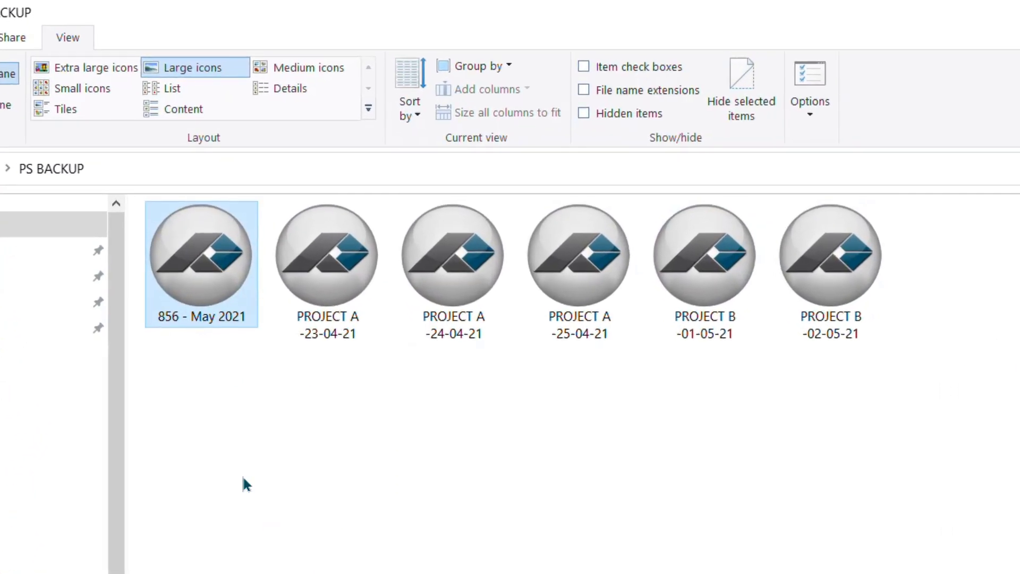
{"action": "left_click", "coordinate": [243, 478]}
{"action": "mouse_move", "coordinate": [224, 318]}
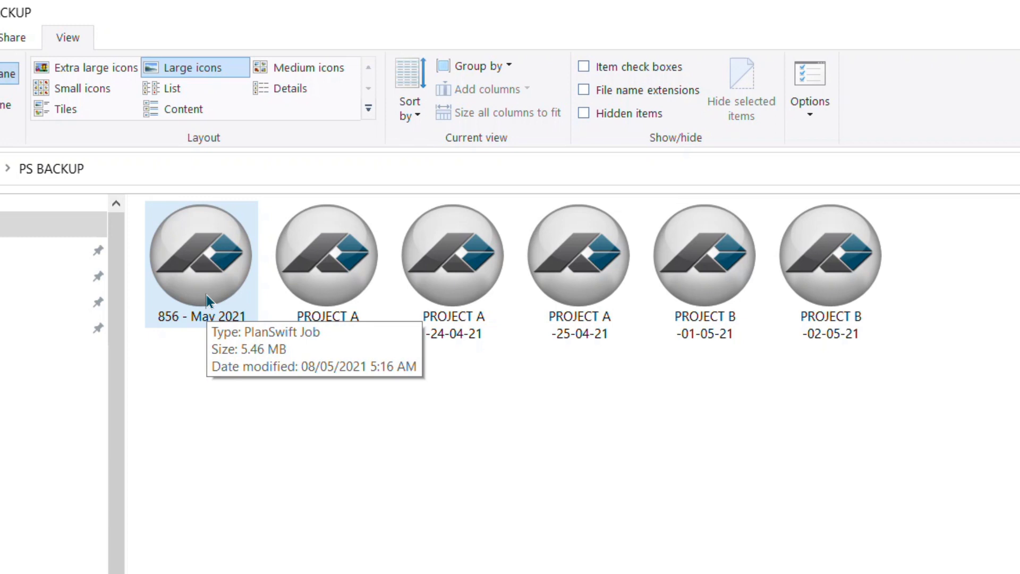
Step: Compare the PROJECT A -23-04-21 and -24-04-21 backups with 856 - May 2021, then clear the selection
{"action": "left_click", "coordinate": [326, 281]}
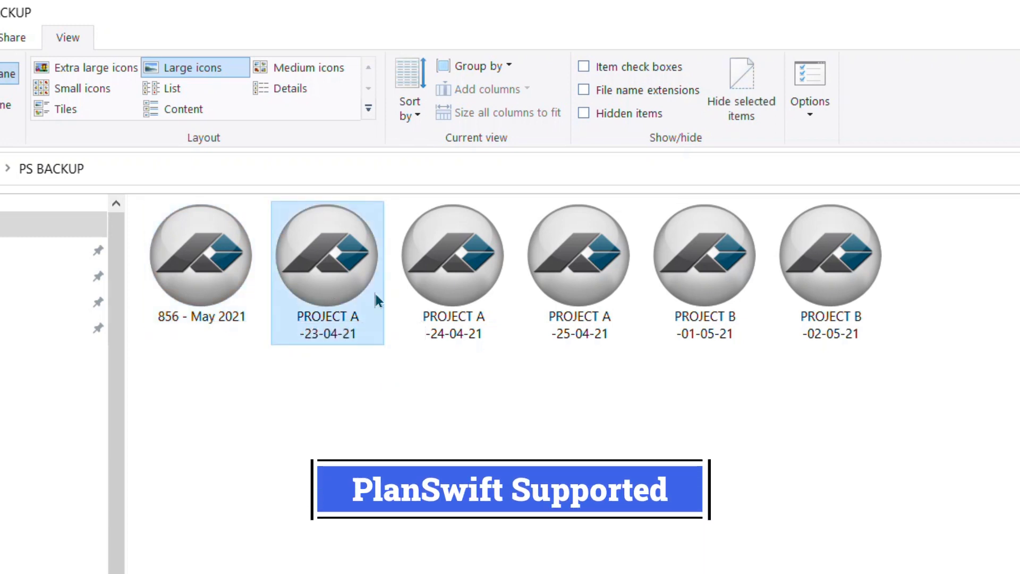
{"action": "left_click", "coordinate": [450, 292]}
{"action": "left_click", "coordinate": [326, 281]}
{"action": "left_click", "coordinate": [228, 272]}
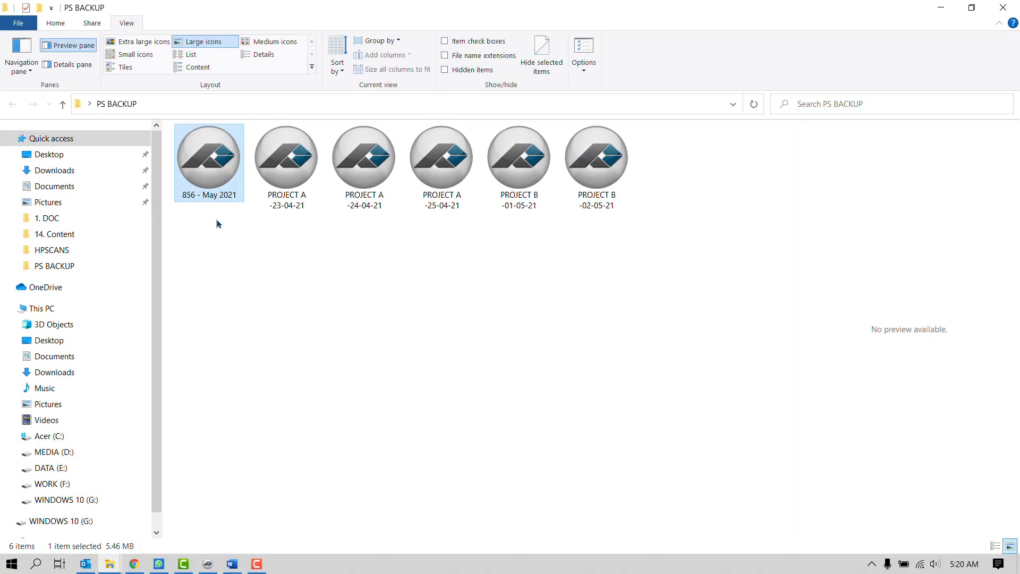
{"action": "left_click", "coordinate": [216, 220]}
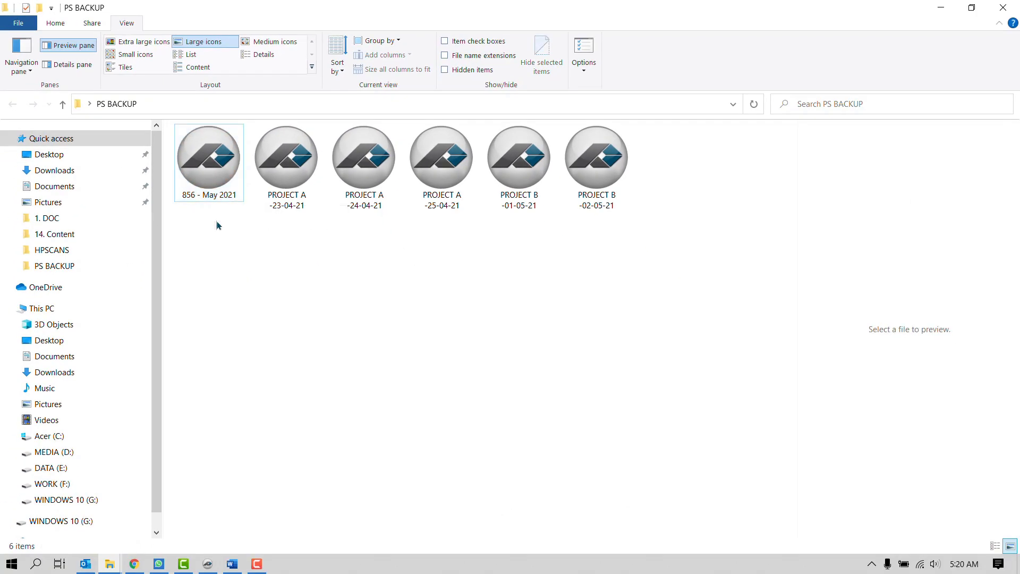
{"action": "left_click", "coordinate": [217, 198]}
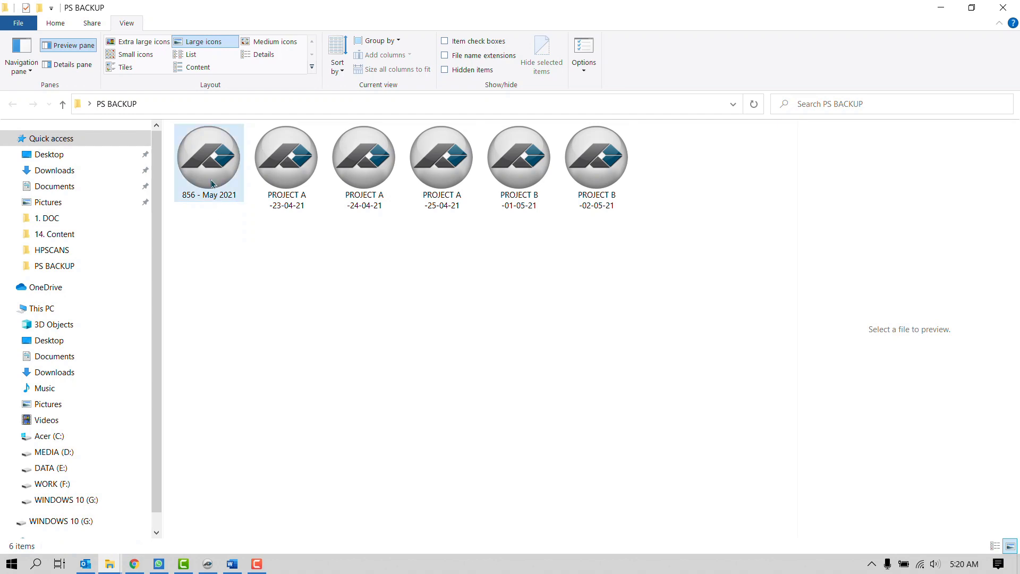
{"action": "left_click", "coordinate": [229, 248]}
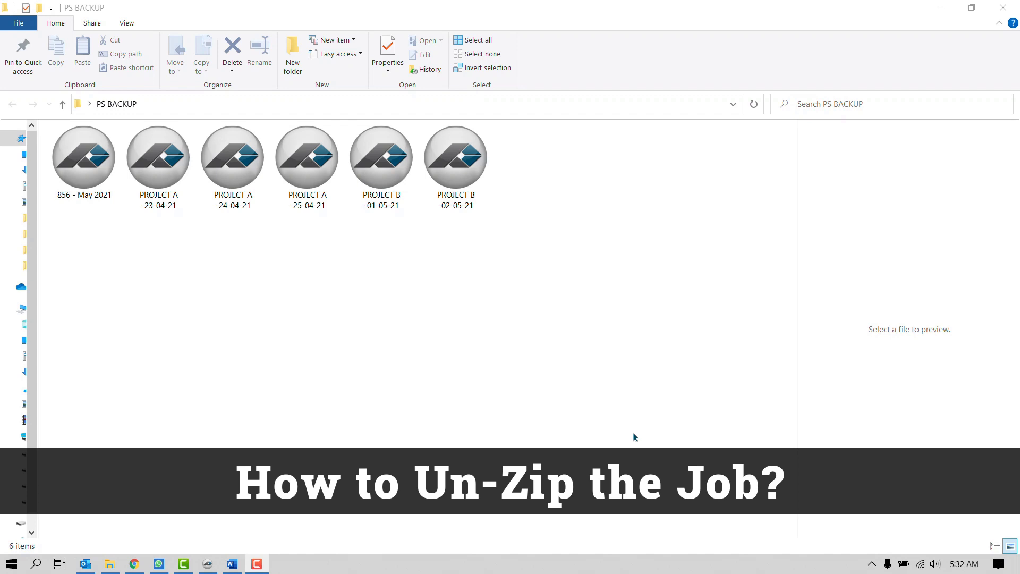
Step: Delete the central and right-hand area shapes on the first floor, then return to PS BACKUP
{"action": "left_click", "coordinate": [208, 564]}
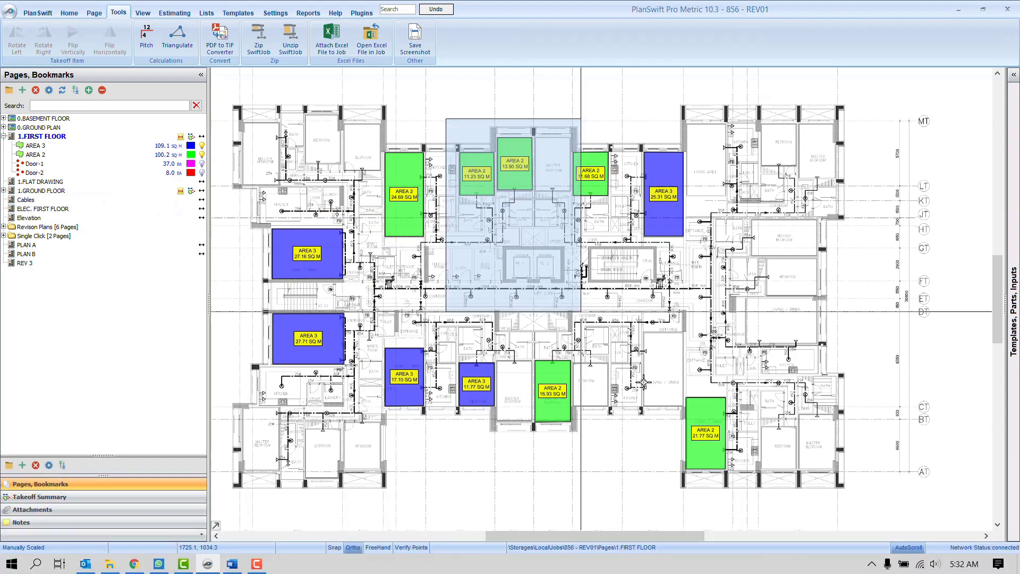
{"action": "left_click_drag", "start_coordinate": [643, 382], "coordinate": [793, 500]}
{"action": "key", "text": "Delete"}
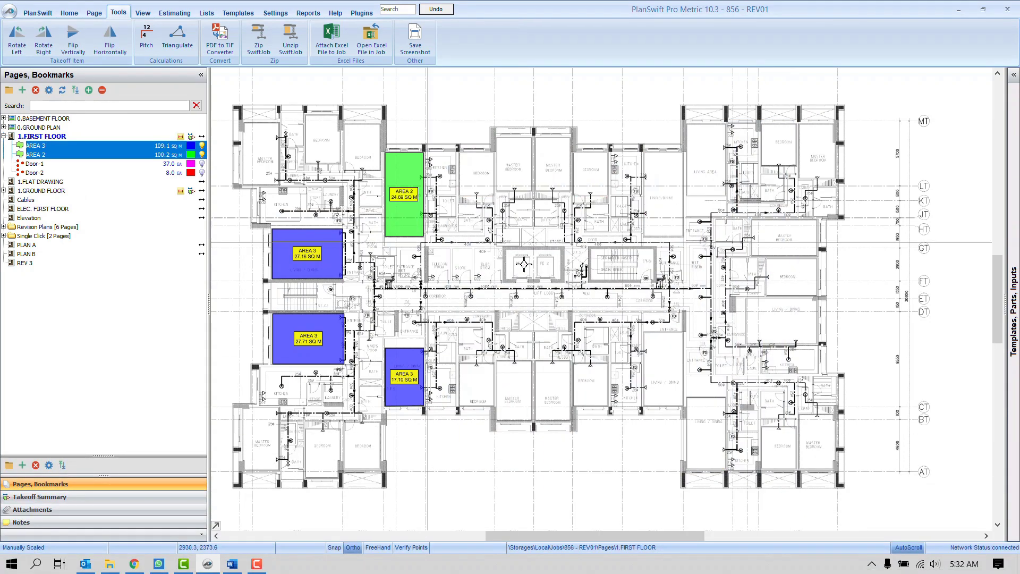
{"action": "scroll", "coordinate": [310, 198], "scroll_direction": "up", "scroll_amount": 2}
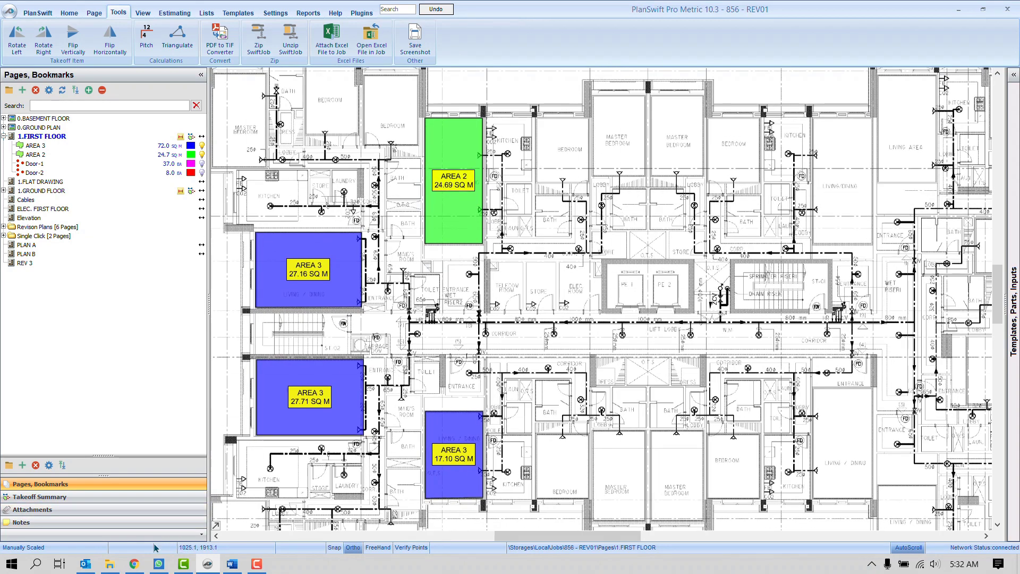
{"action": "left_click", "coordinate": [110, 563]}
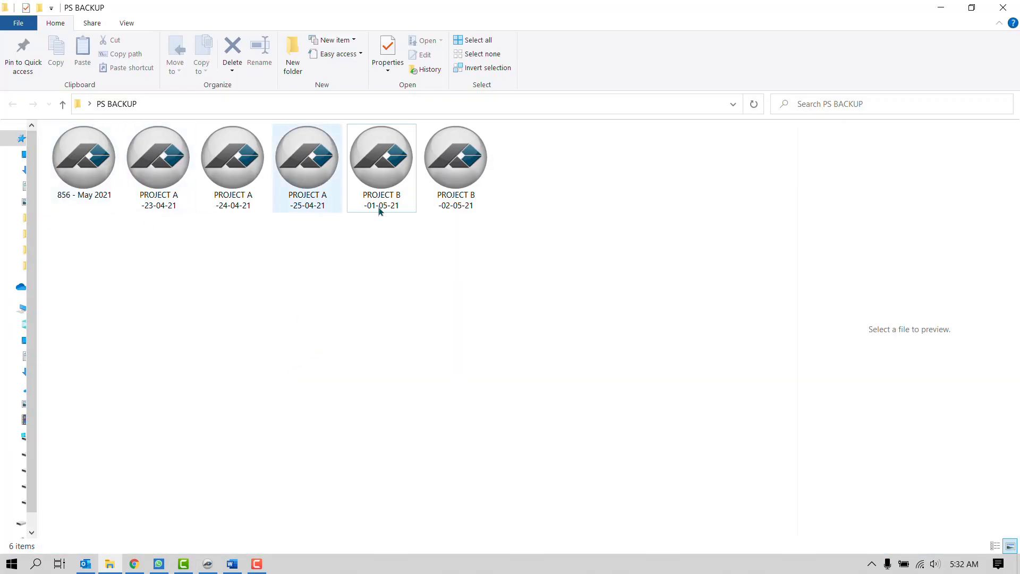
Step: Select the 856 - May 2021 backup file, then go back to the PlanSwift job
{"action": "left_click", "coordinate": [84, 181]}
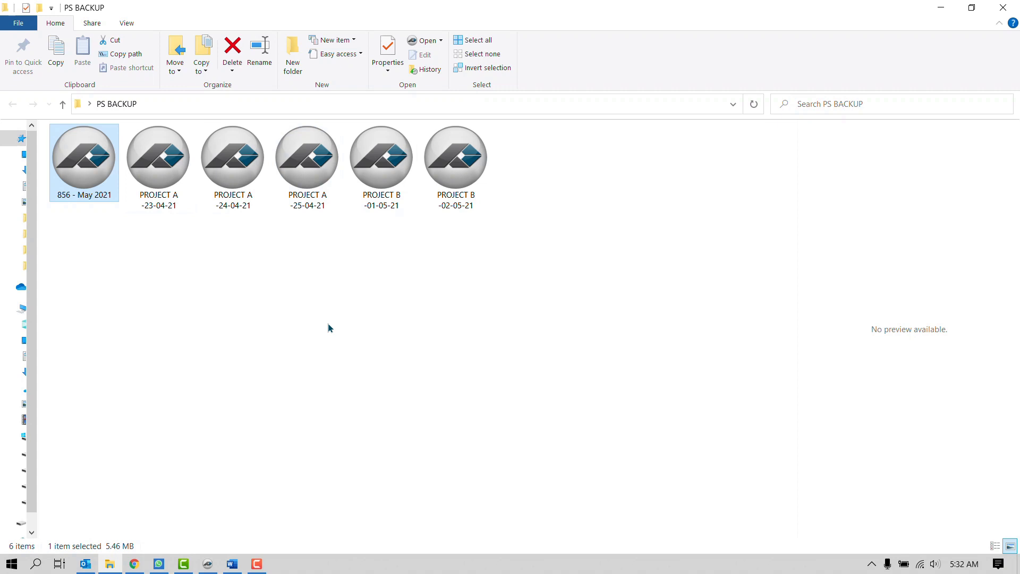
{"action": "left_click", "coordinate": [208, 564]}
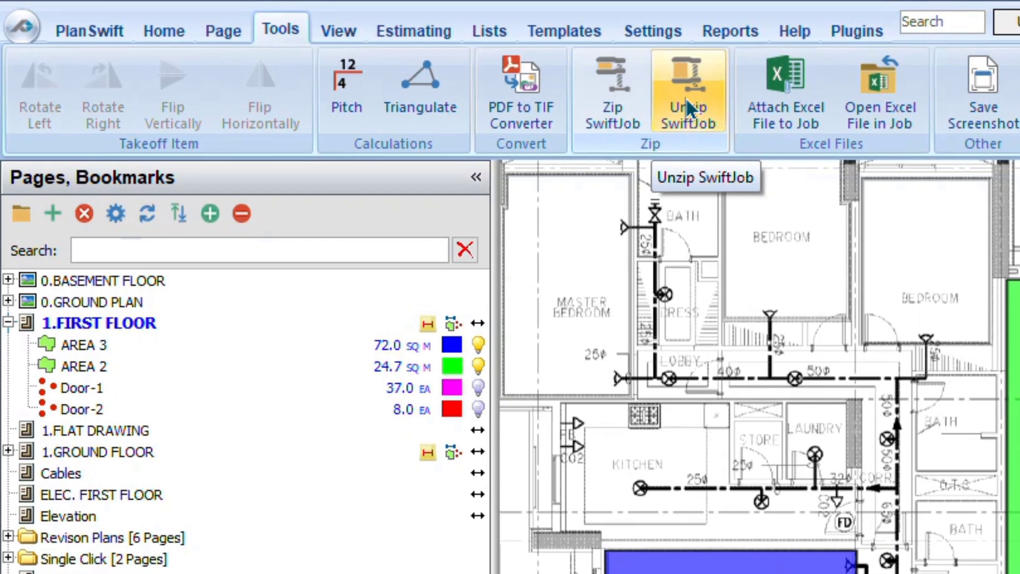
Step: Unzip the 856 - May 2021 backup and import it under the job name '856 - REV02'
{"action": "left_click", "coordinate": [689, 109]}
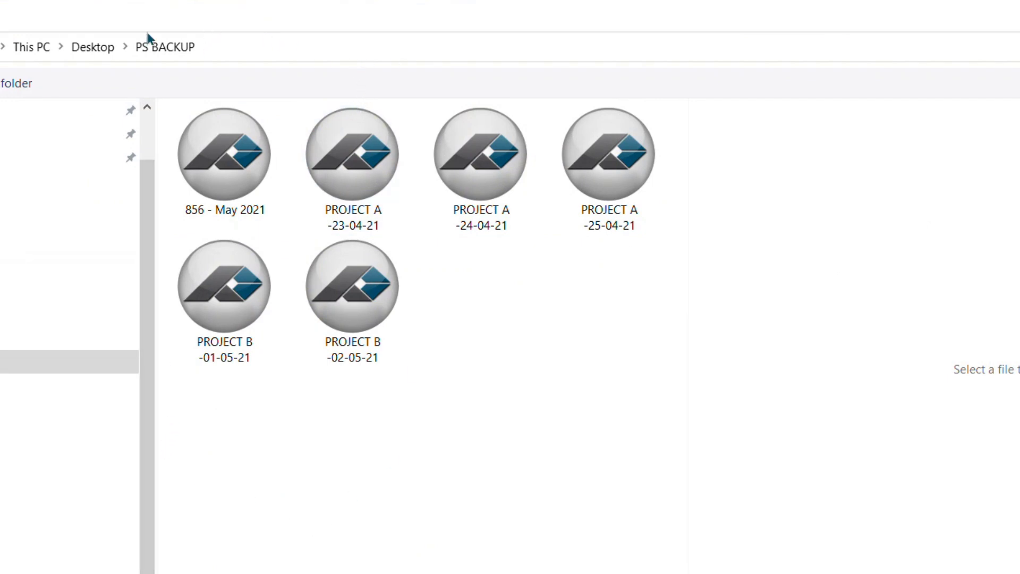
{"action": "left_click", "coordinate": [227, 169]}
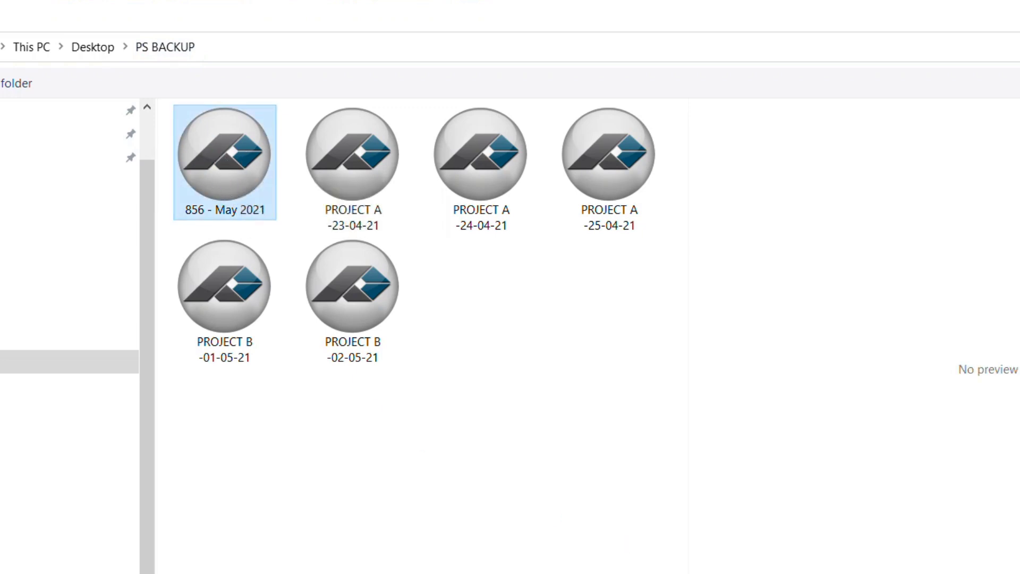
{"action": "key", "text": "Return"}
{"action": "type", "text": "- "}
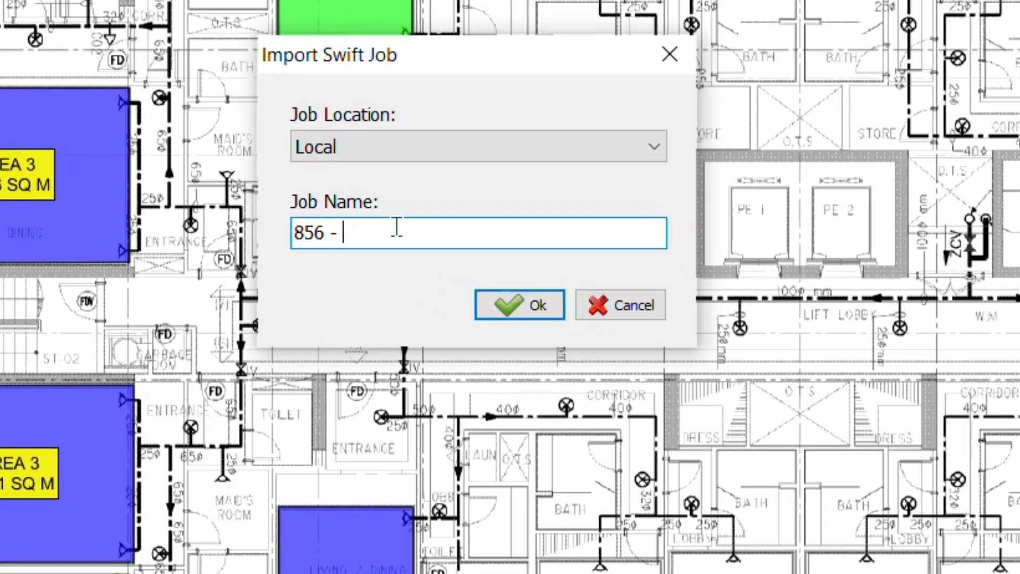
{"action": "type", "text": "REV01"}
{"action": "key", "text": "BackSpace"}
{"action": "type", "text": "2"}
{"action": "key", "text": "Return"}
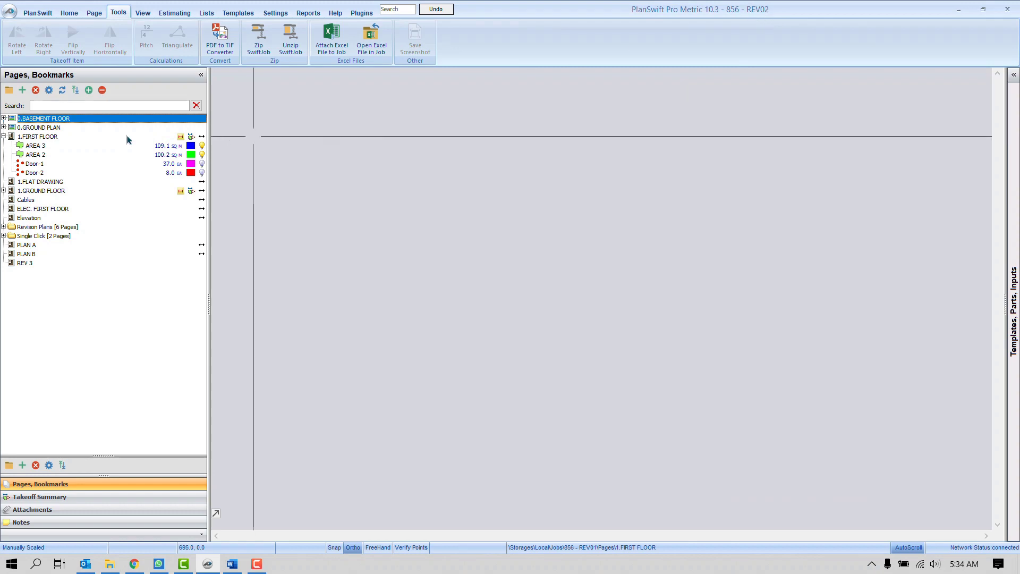
Step: Open the 1.FIRST FLOOR page of 856 - REV02 and zoom into the plan
{"action": "left_click", "coordinate": [45, 137]}
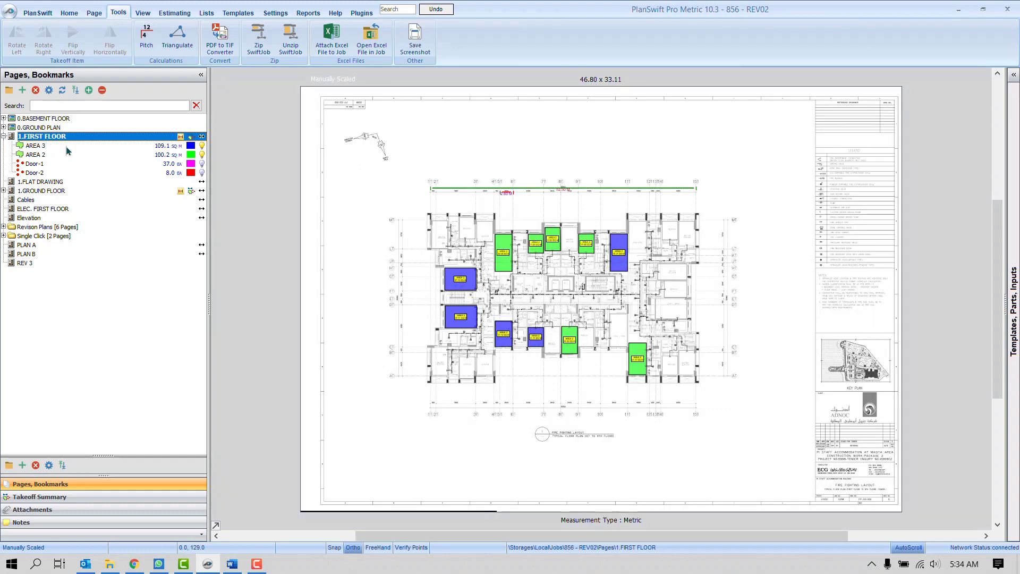
{"action": "scroll", "coordinate": [526, 335], "scroll_direction": "up", "scroll_amount": 3}
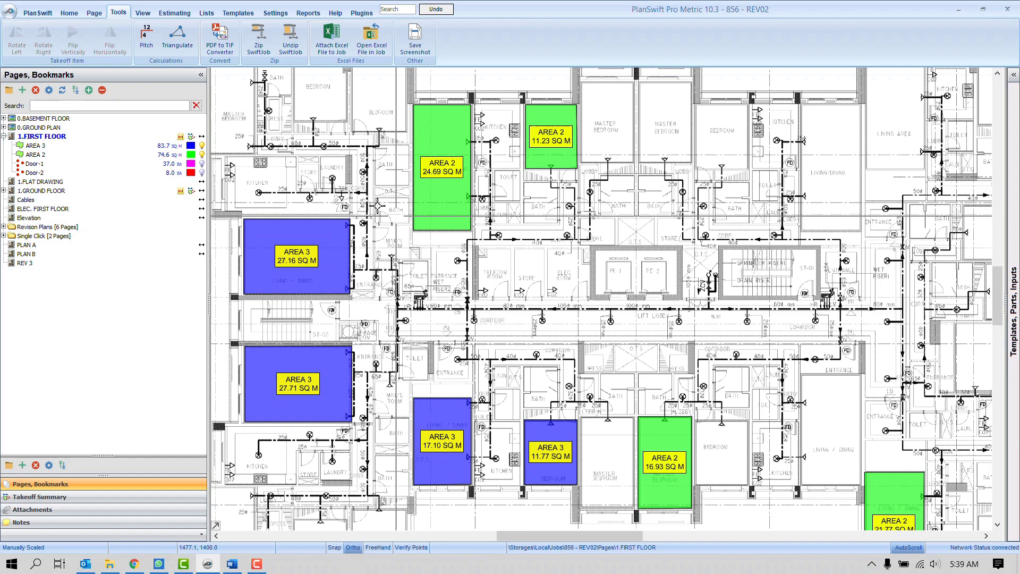
Step: Delete the four area shapes on the first-floor plan's right side
{"action": "left_click", "coordinate": [109, 564]}
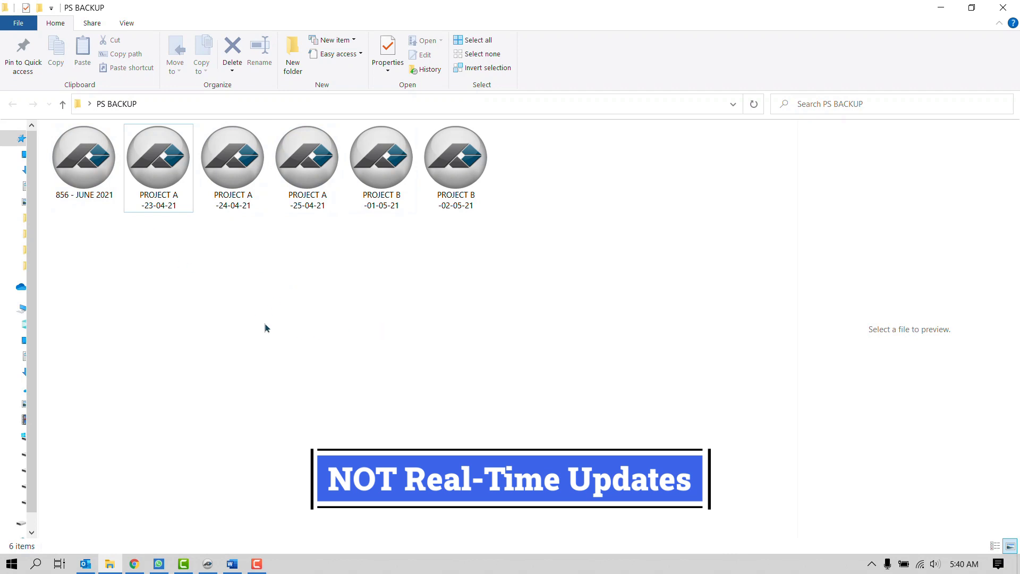
{"action": "left_click", "coordinate": [208, 563]}
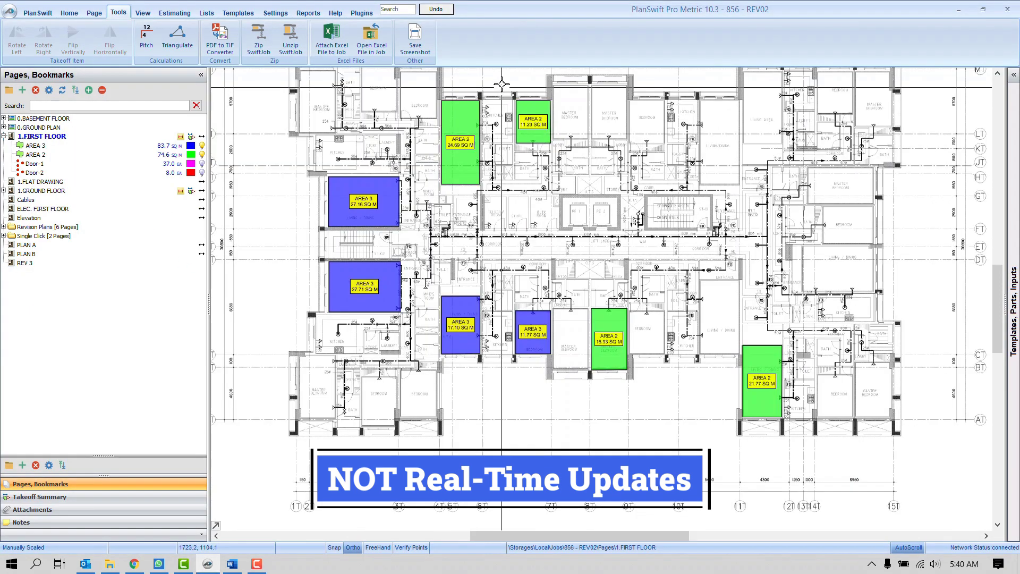
{"action": "left_click_drag", "start_coordinate": [501, 84], "coordinate": [817, 461]}
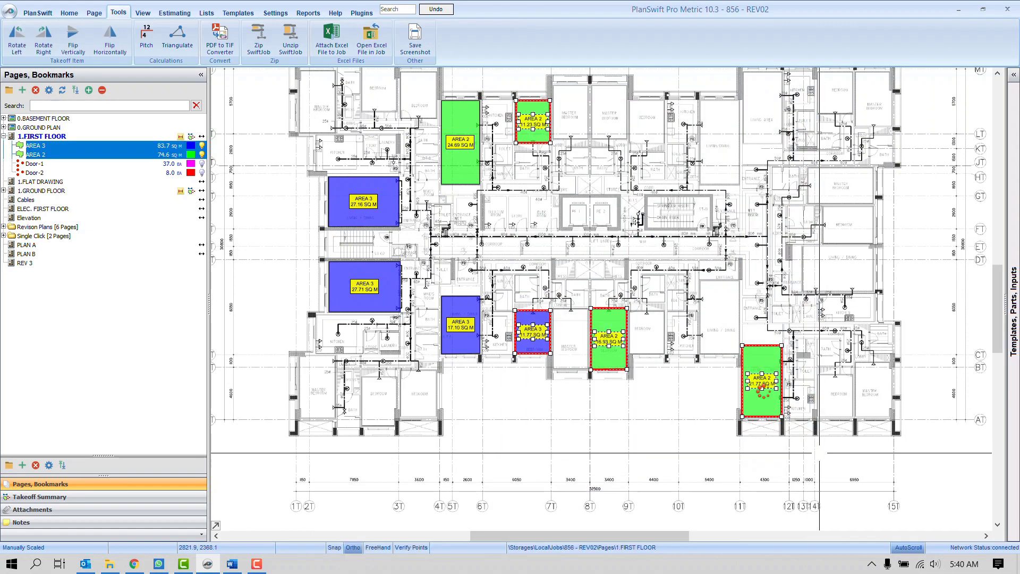
{"action": "key", "text": "Delete"}
Step: Check the 856 - JUNE 2021 backup in PS BACKUP, then review the edited plan
{"action": "left_click", "coordinate": [110, 563]}
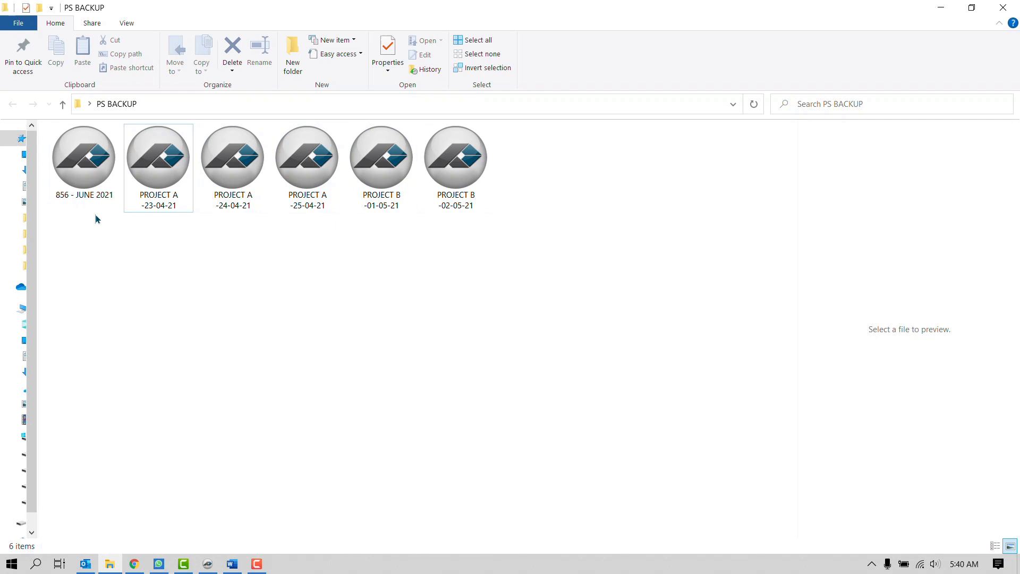
{"action": "left_click", "coordinate": [77, 184]}
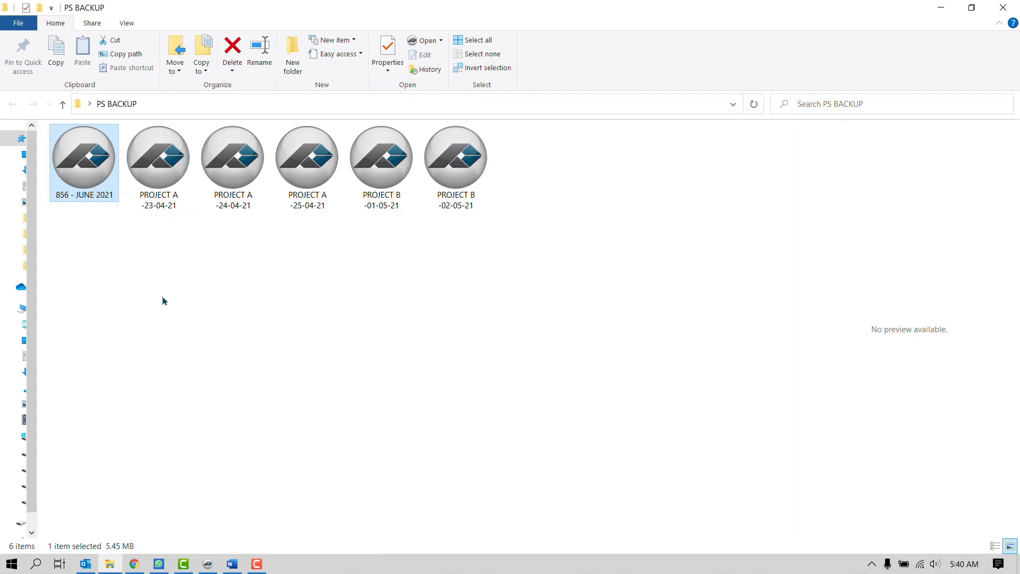
{"action": "left_click", "coordinate": [208, 564]}
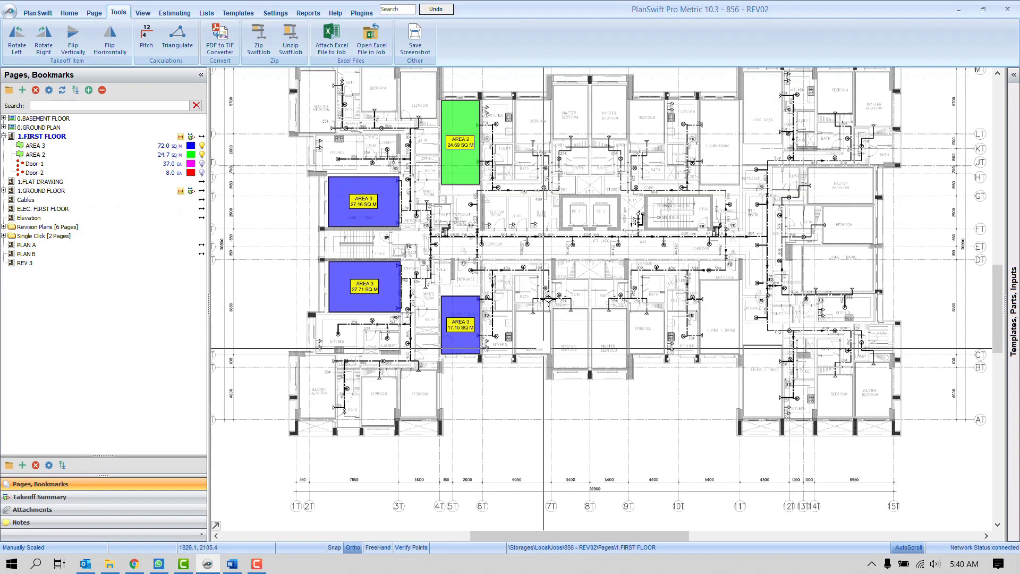
{"action": "scroll", "coordinate": [532, 146], "scroll_direction": "up", "scroll_amount": 2}
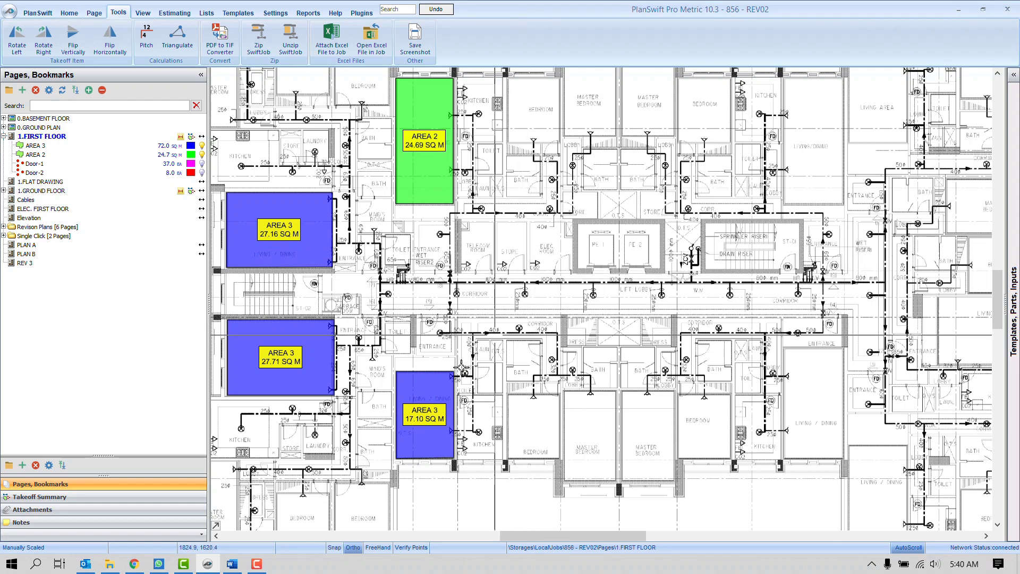
{"action": "left_click", "coordinate": [211, 565]}
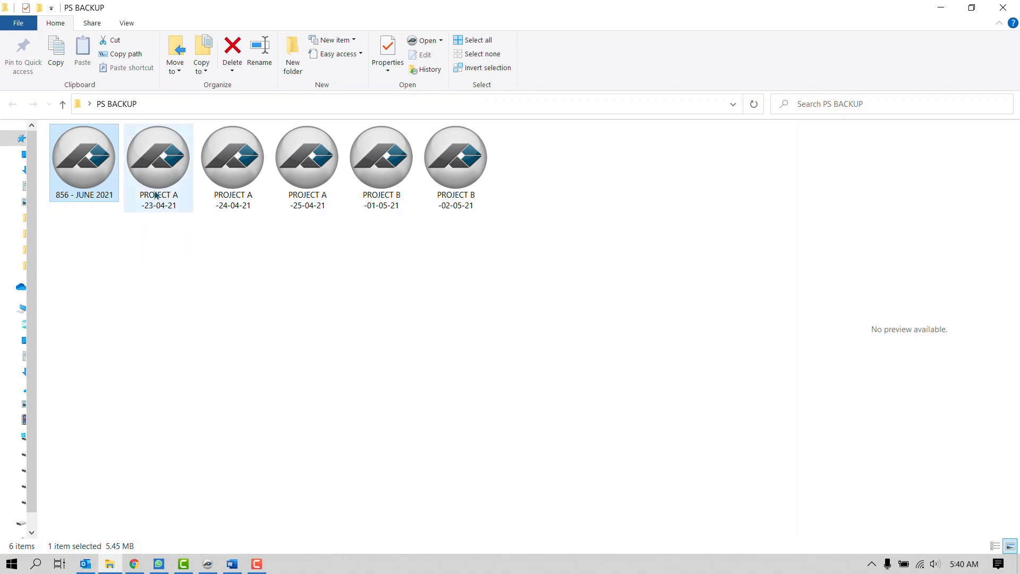
Step: Click through the PROJECT A -23-04-21, -24-04-21 and -25-04-21 backups three times in turn
{"action": "left_click", "coordinate": [177, 202]}
{"action": "left_click", "coordinate": [238, 191]}
{"action": "left_click", "coordinate": [303, 183]}
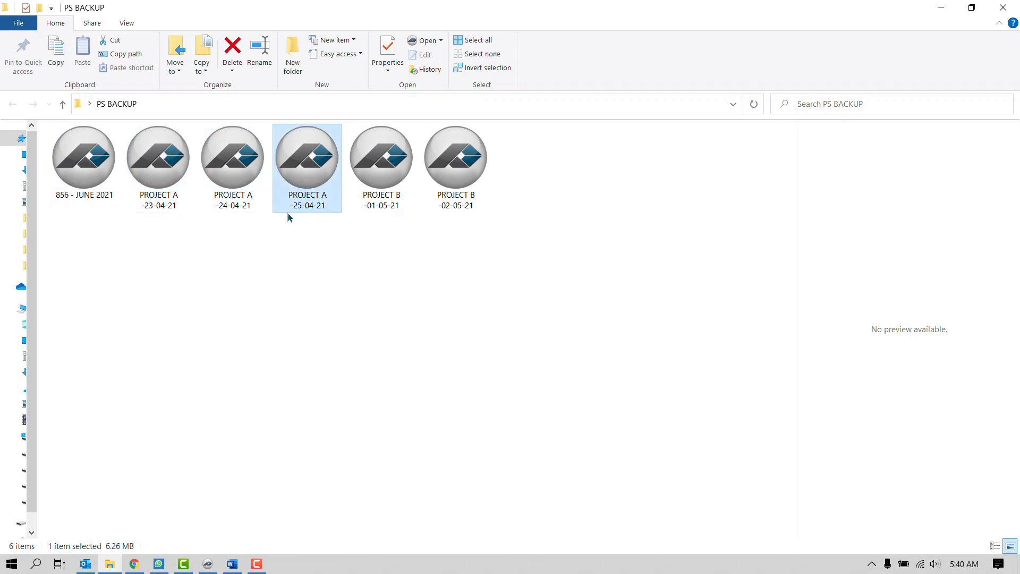
{"action": "left_click", "coordinate": [166, 203]}
{"action": "left_click", "coordinate": [218, 199]}
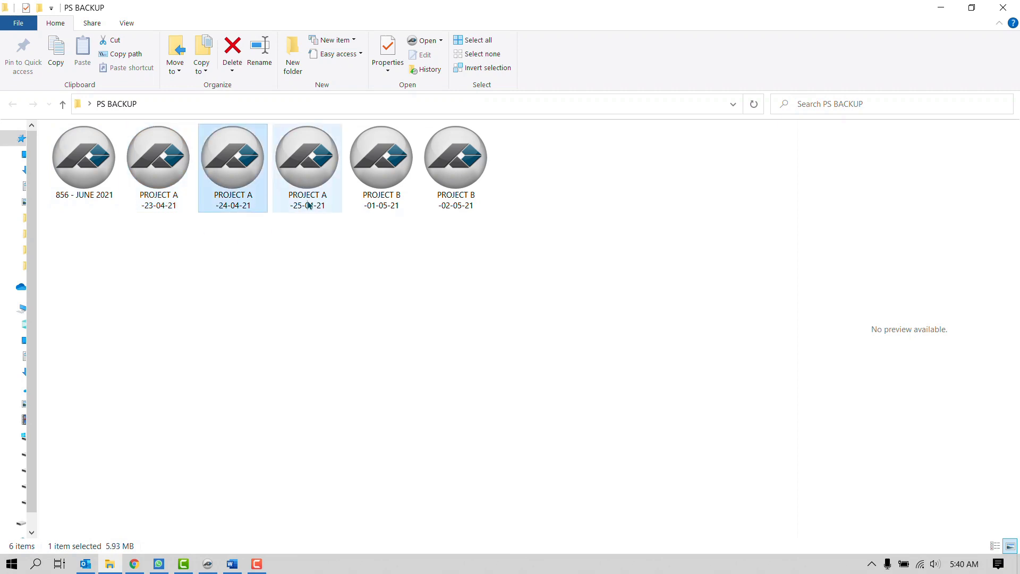
{"action": "left_click", "coordinate": [308, 205]}
{"action": "left_click", "coordinate": [167, 203]}
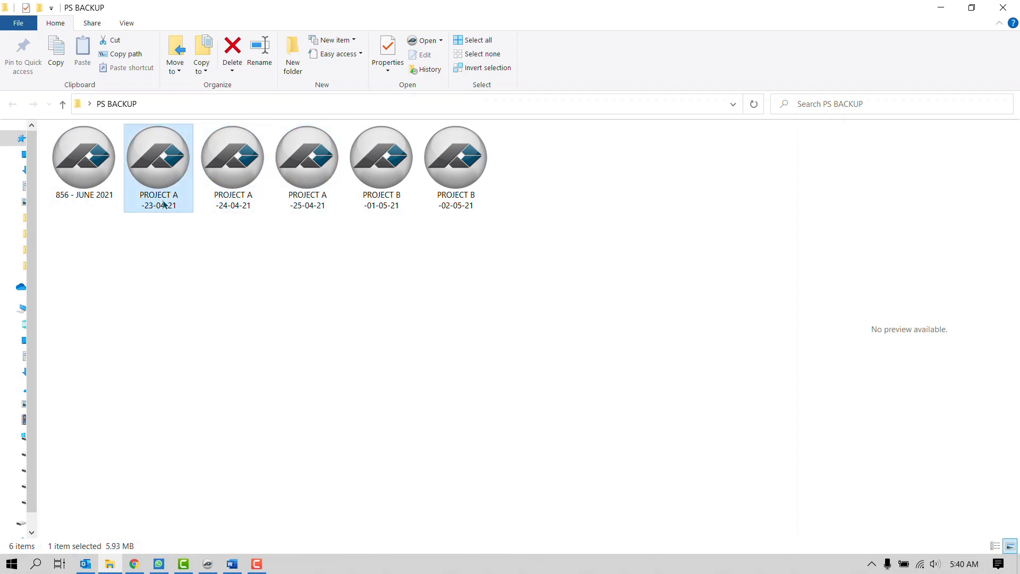
{"action": "left_click", "coordinate": [232, 207]}
{"action": "left_click", "coordinate": [301, 213]}
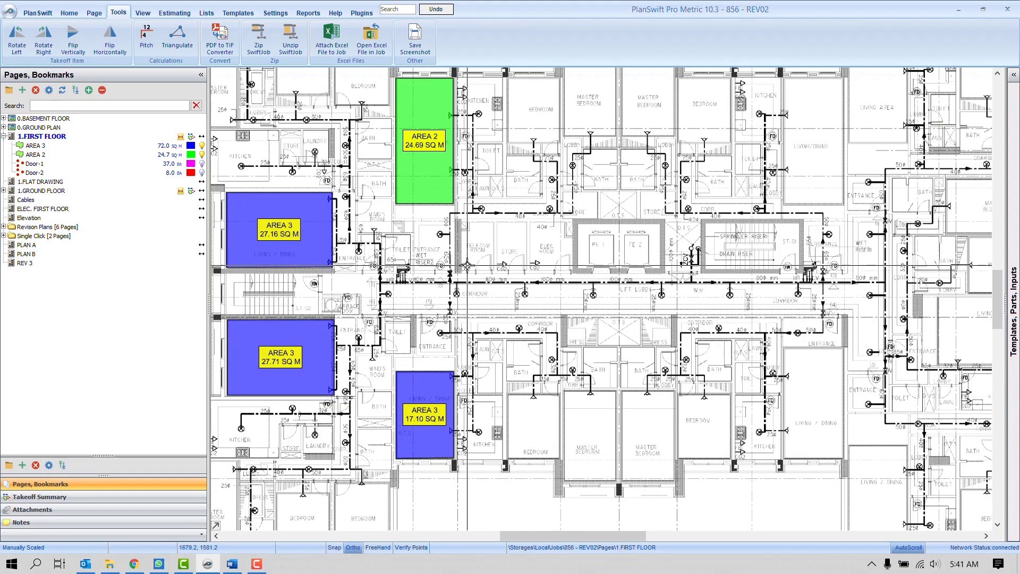
{"action": "left_click", "coordinate": [263, 49]}
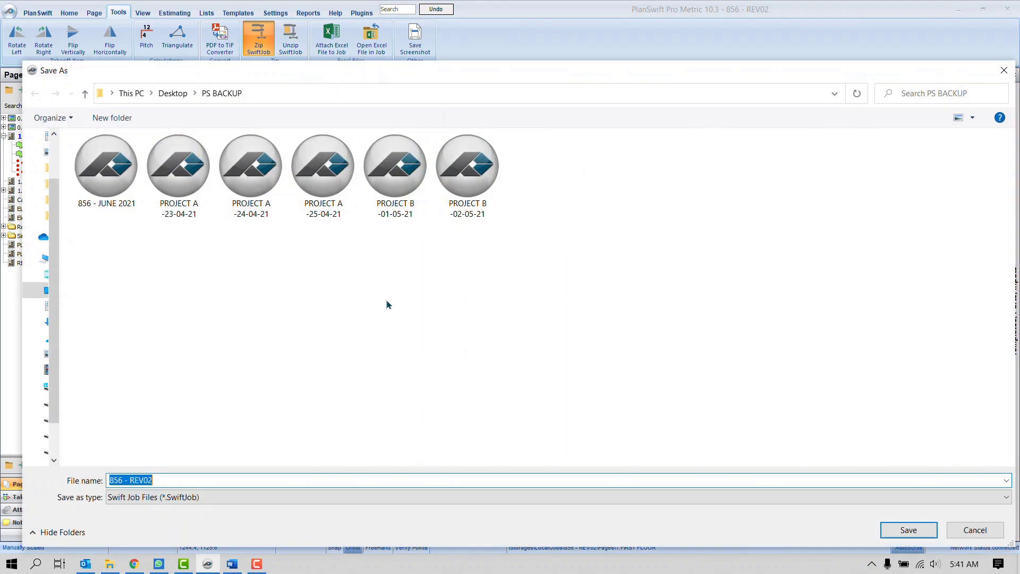
{"action": "double_click", "coordinate": [106, 170]}
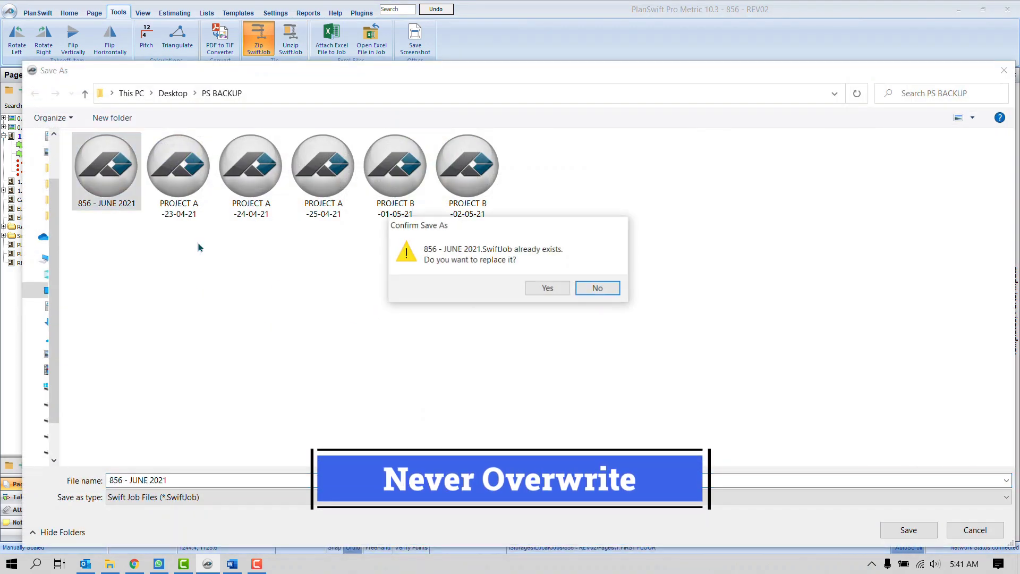
{"action": "left_click_drag", "start_coordinate": [517, 229], "coordinate": [425, 267]}
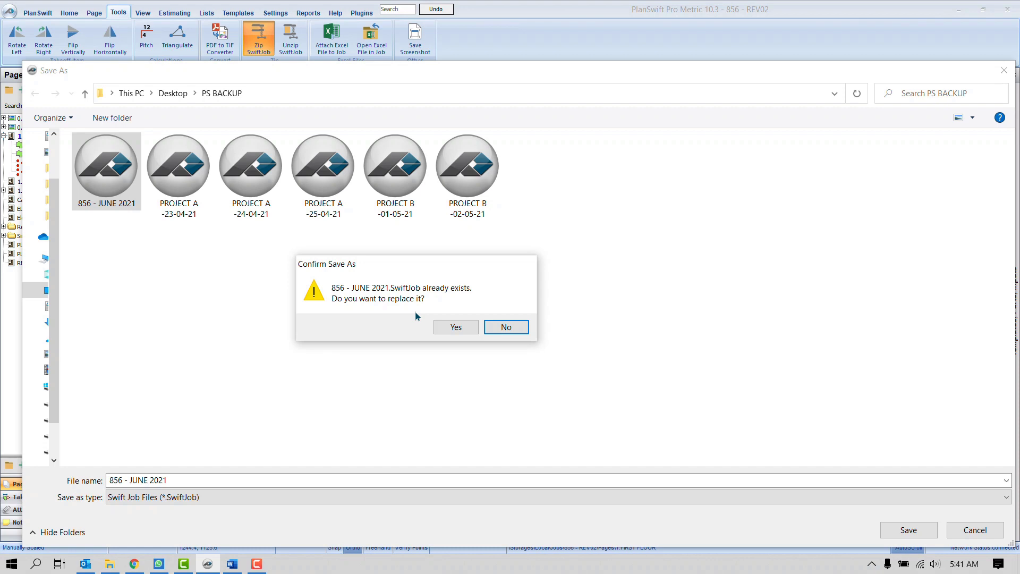
{"action": "left_click", "coordinate": [507, 326]}
{"action": "left_click", "coordinate": [186, 214]}
{"action": "left_click", "coordinate": [246, 197]}
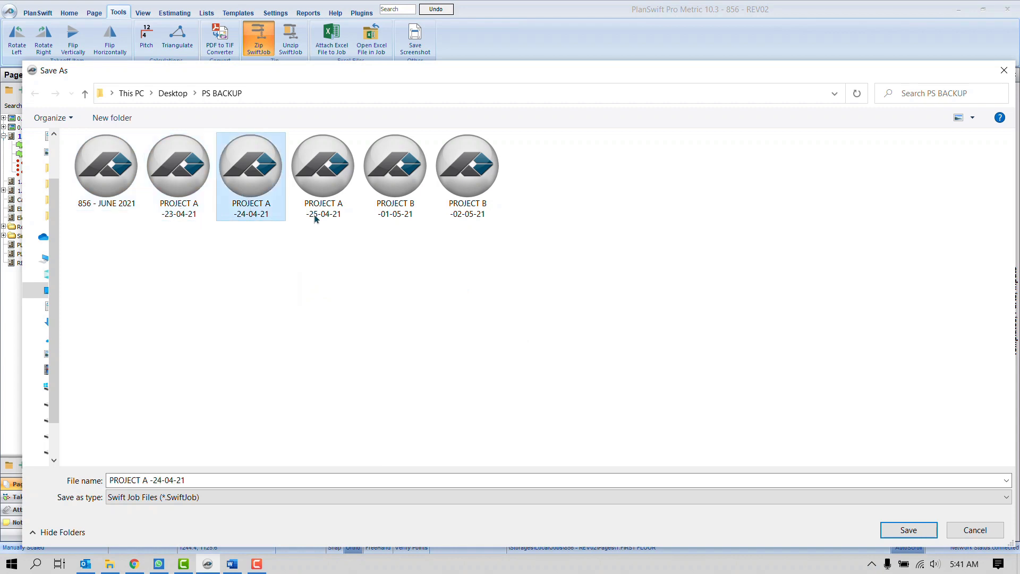
{"action": "left_click", "coordinate": [319, 216]}
{"action": "left_click", "coordinate": [188, 209]}
{"action": "left_click", "coordinate": [250, 210]}
{"action": "left_click", "coordinate": [193, 216]}
{"action": "left_click", "coordinate": [251, 212]}
{"action": "left_click", "coordinate": [192, 482]}
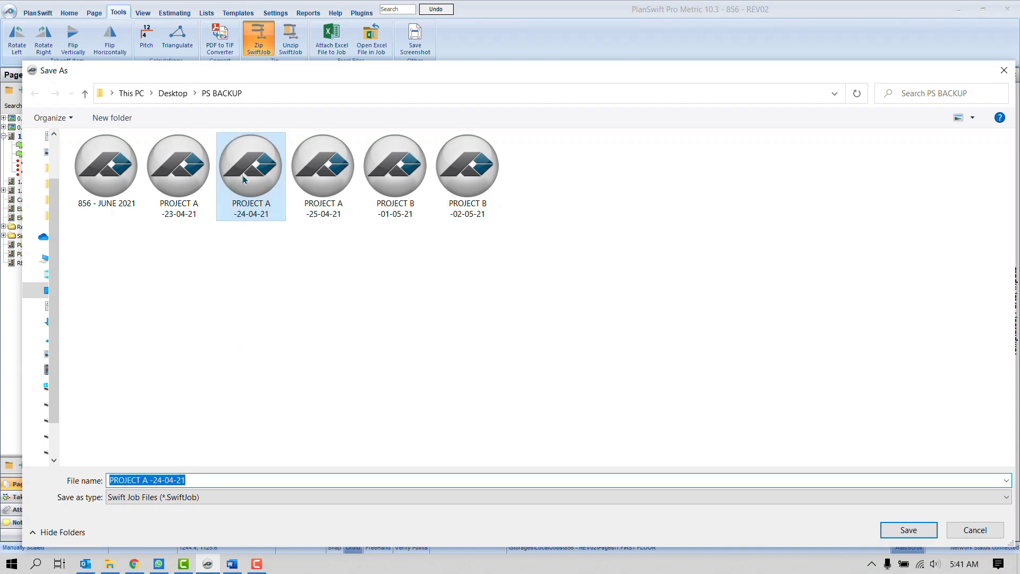
{"action": "left_click", "coordinate": [970, 529]}
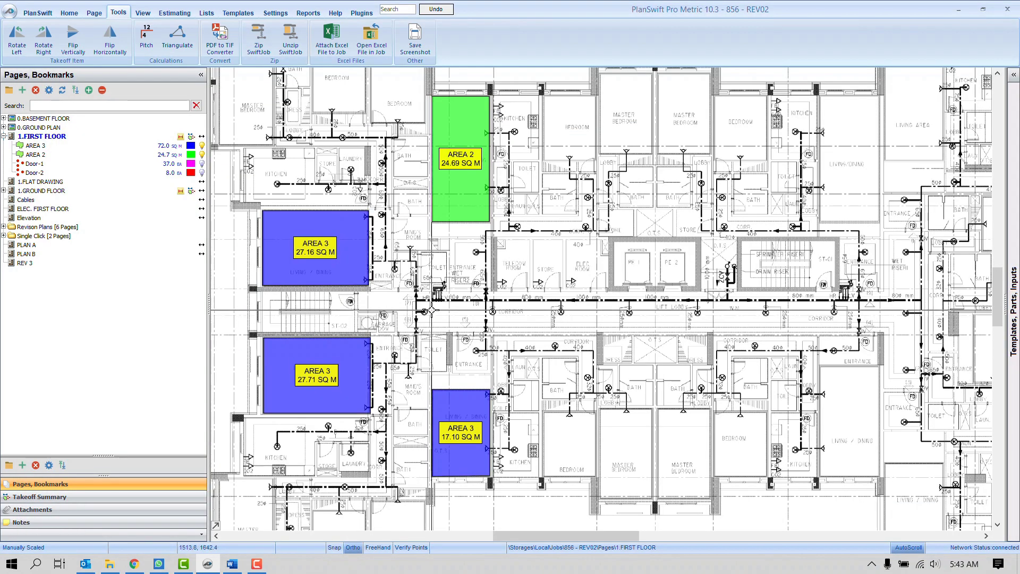
Step: Unzip the 856 - JUNE 2021 backup, removing REV02 from the job name, and load it
{"action": "left_click", "coordinate": [298, 52]}
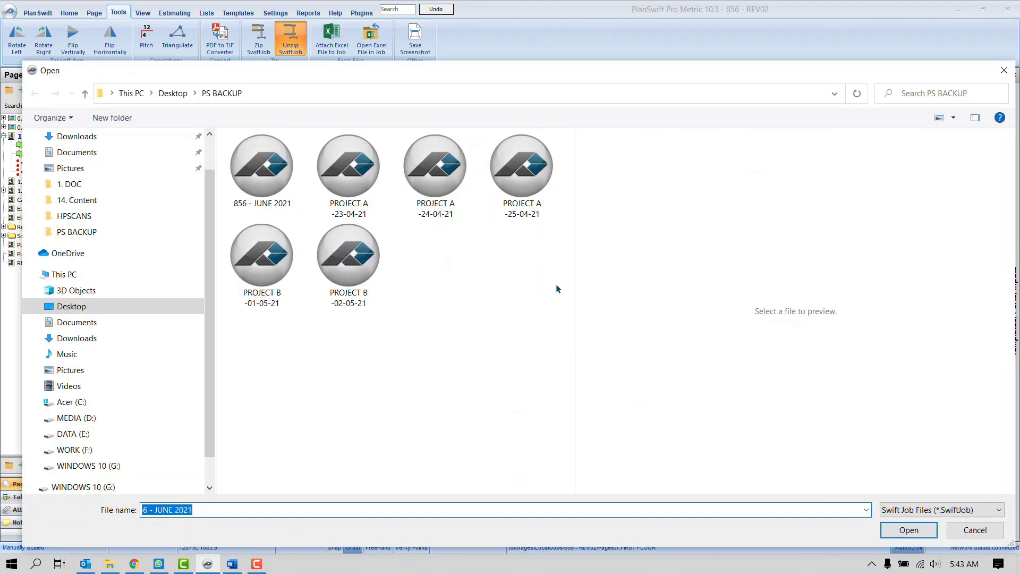
{"action": "double_click", "coordinate": [262, 164]}
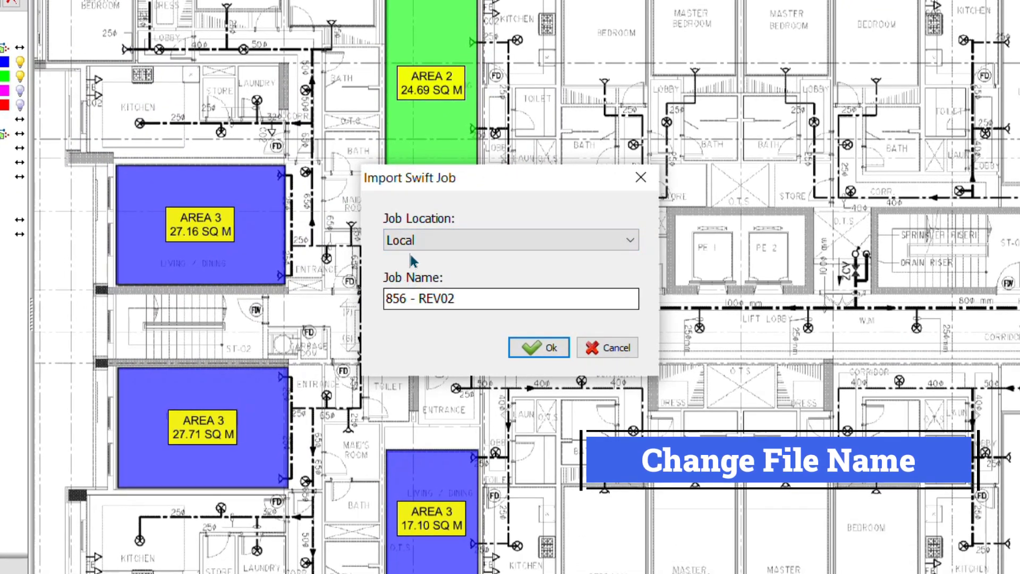
{"action": "left_click", "coordinate": [462, 299]}
{"action": "key", "text": "ctrl+shift+Left"}
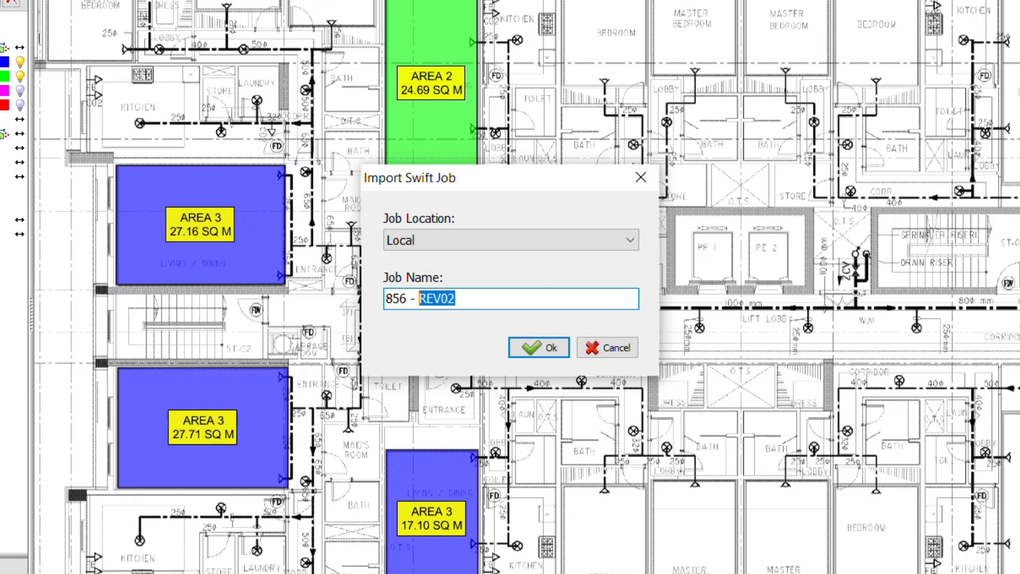
{"action": "key", "text": "BackSpace"}
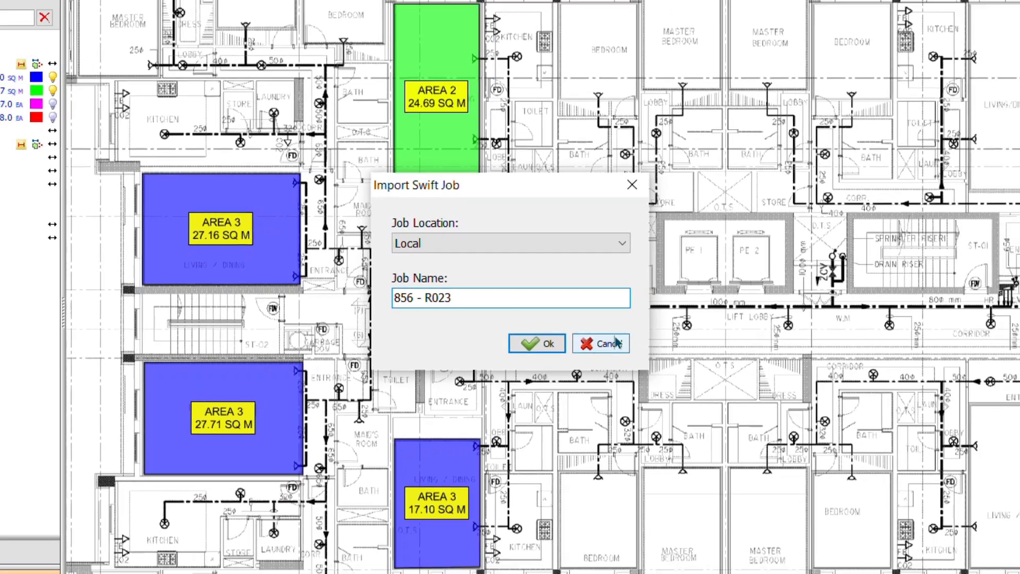
{"action": "key", "text": "Return"}
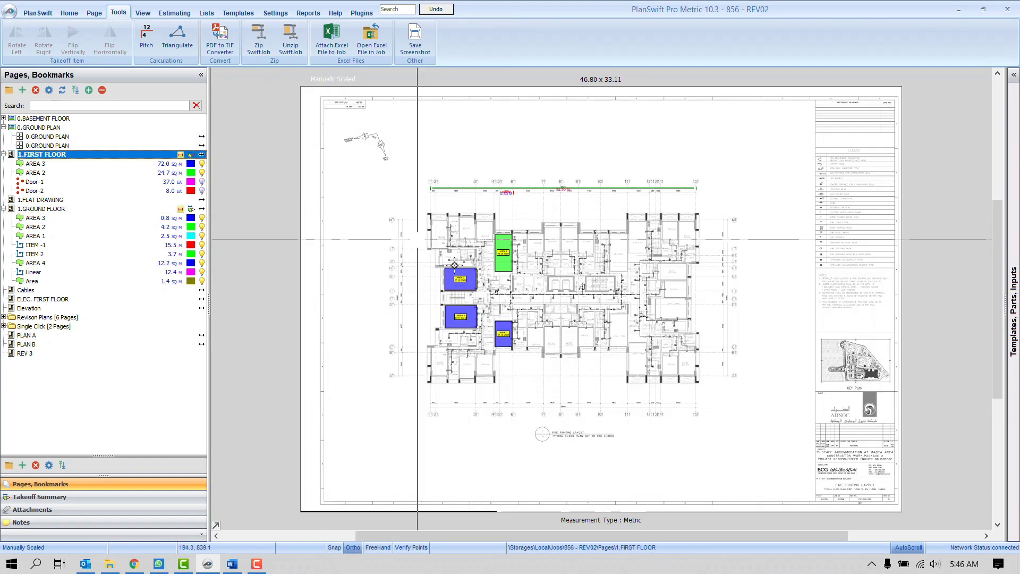
{"action": "scroll", "coordinate": [455, 264], "scroll_direction": "up", "scroll_amount": 3}
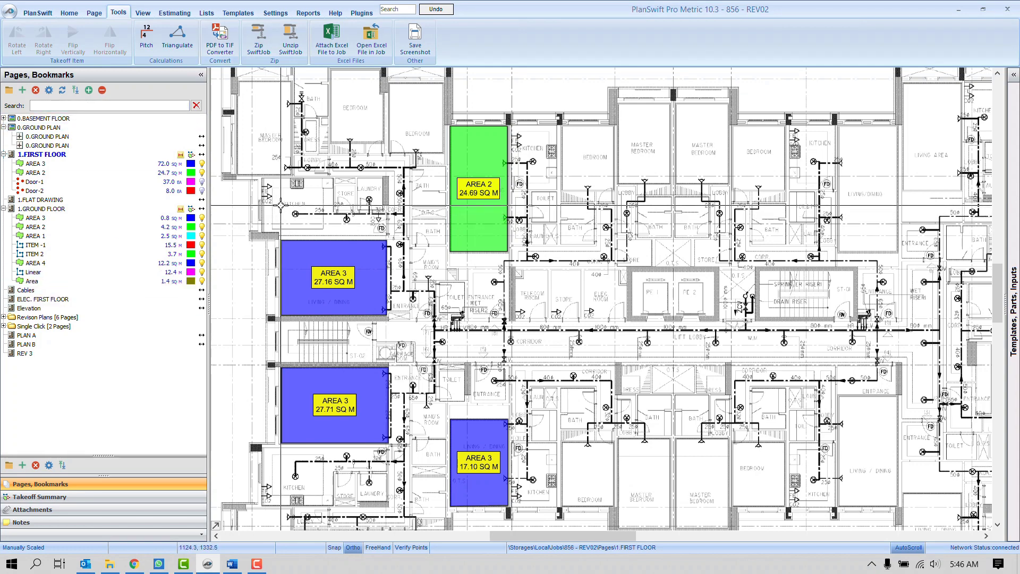
{"action": "left_click", "coordinate": [70, 14]}
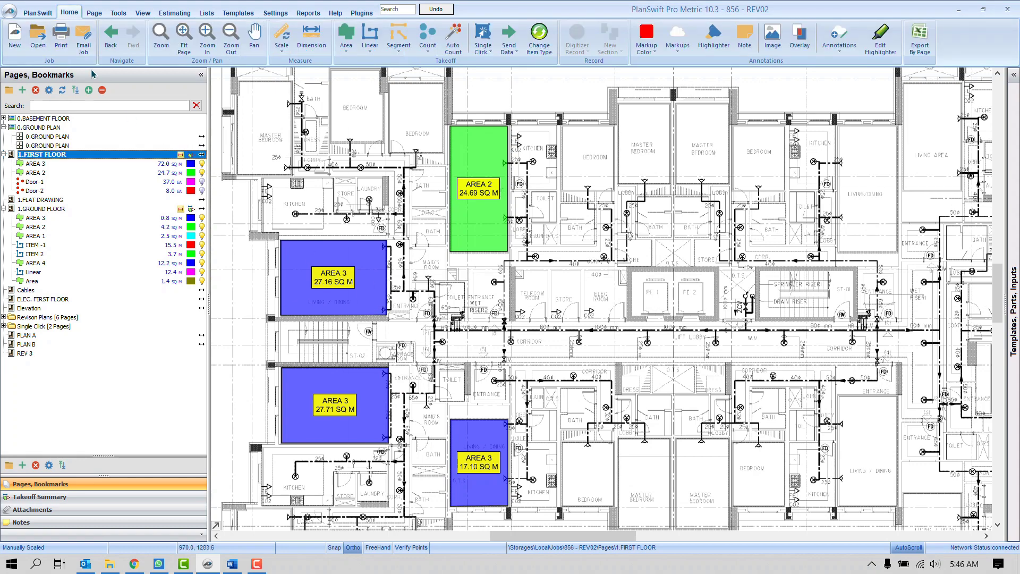
{"action": "left_click", "coordinate": [82, 49]}
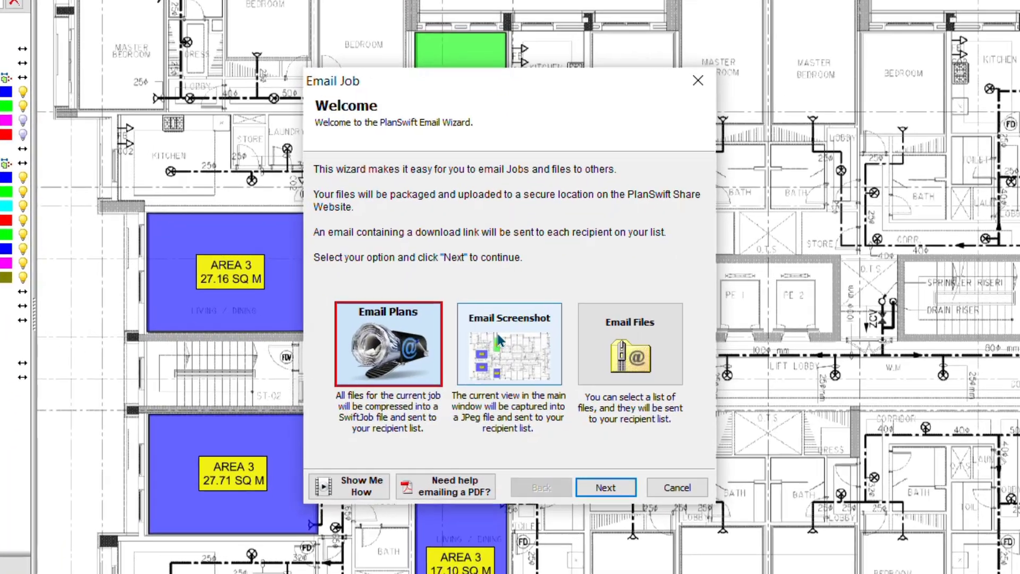
{"action": "left_click", "coordinate": [510, 325]}
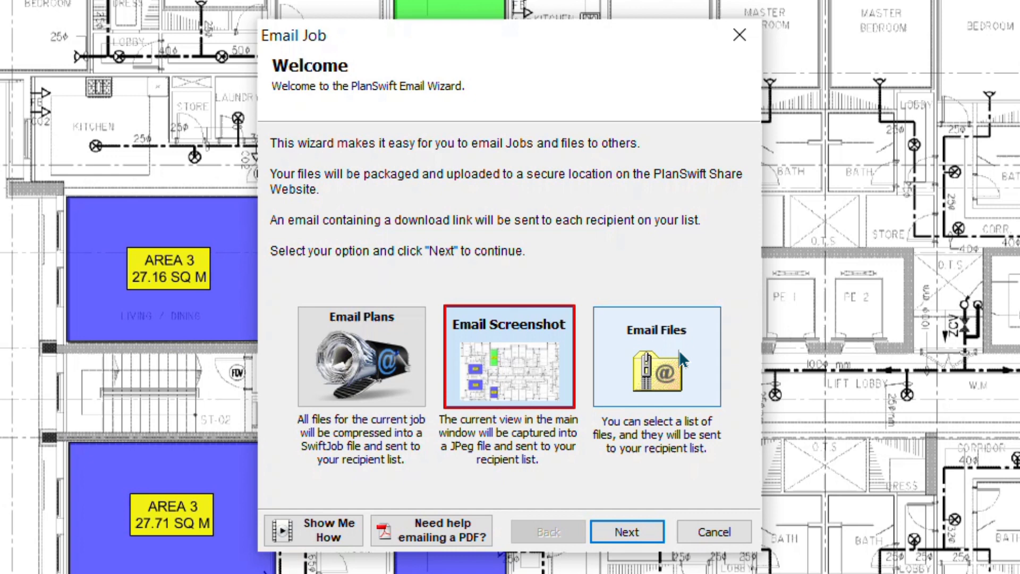
{"action": "left_click", "coordinate": [381, 368]}
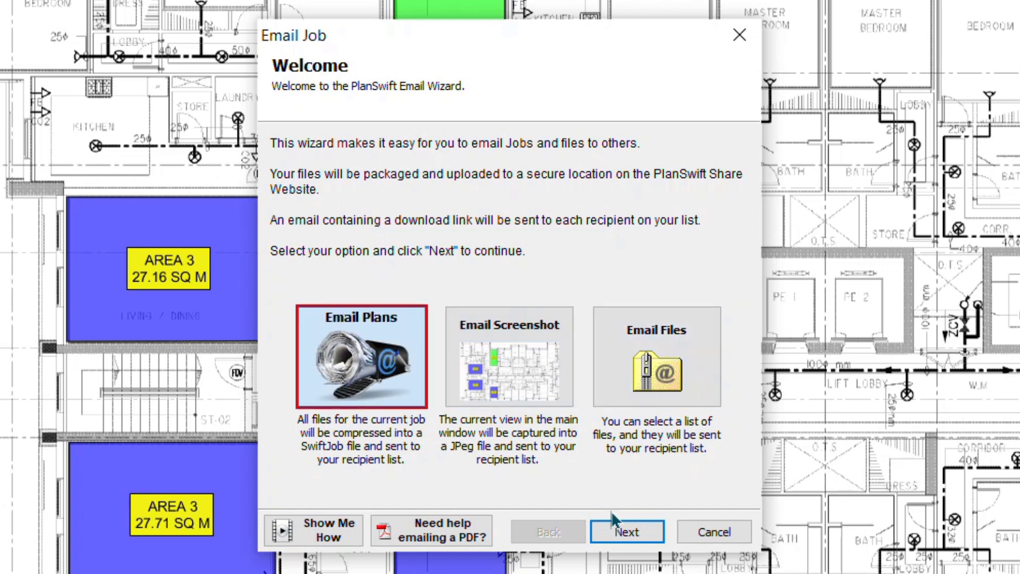
{"action": "left_click", "coordinate": [637, 534]}
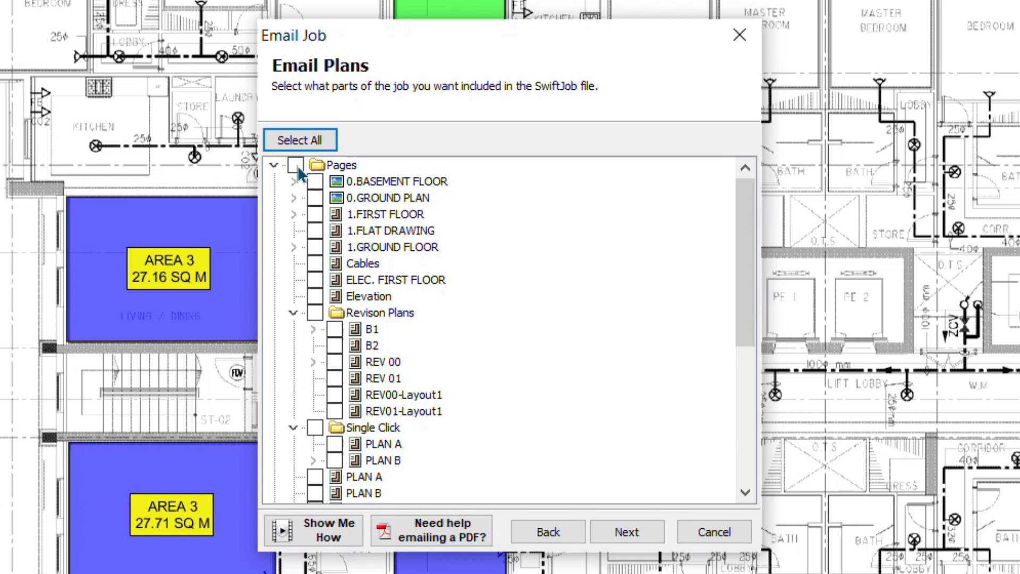
{"action": "left_click", "coordinate": [315, 215]}
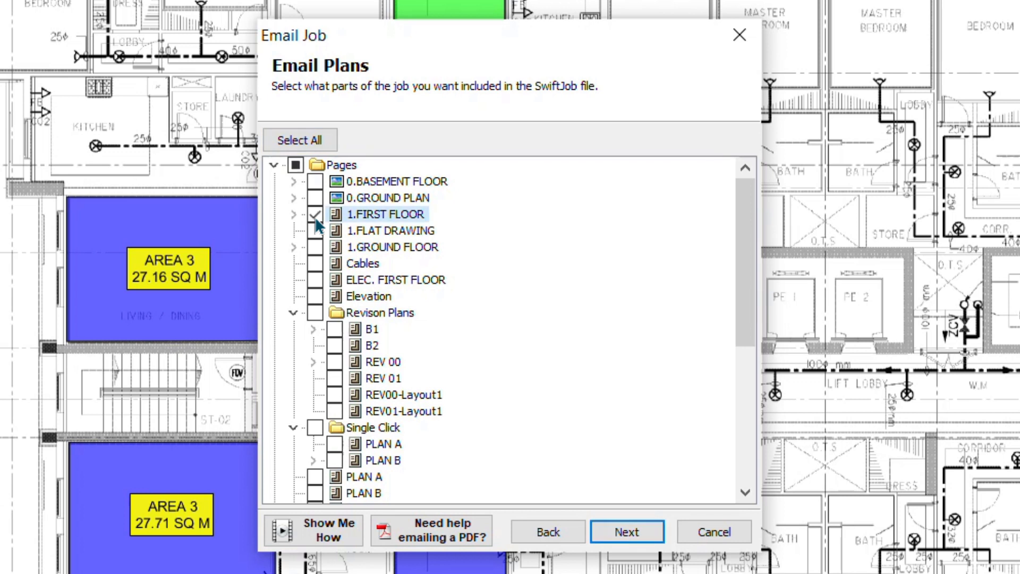
{"action": "left_click", "coordinate": [316, 198]}
{"action": "left_click_drag", "start_coordinate": [736, 257], "coordinate": [724, 191]}
{"action": "left_click", "coordinate": [296, 264]}
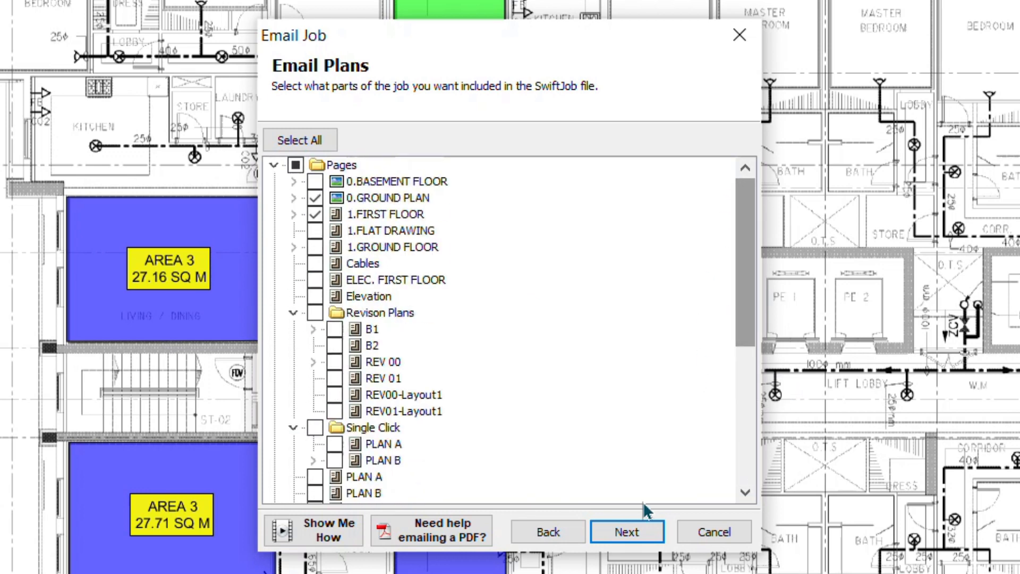
{"action": "left_click", "coordinate": [628, 531]}
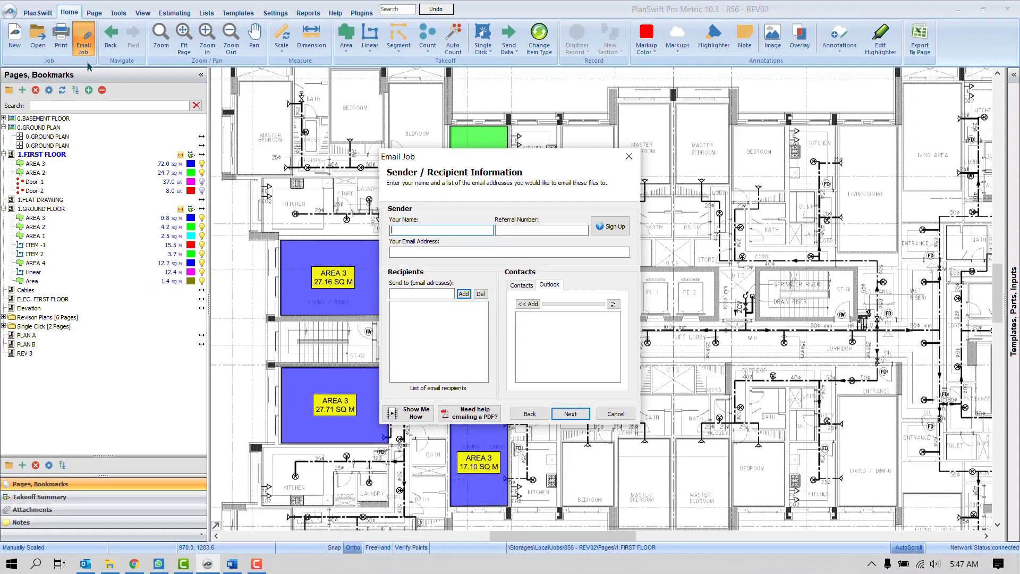
{"action": "left_click", "coordinate": [628, 157]}
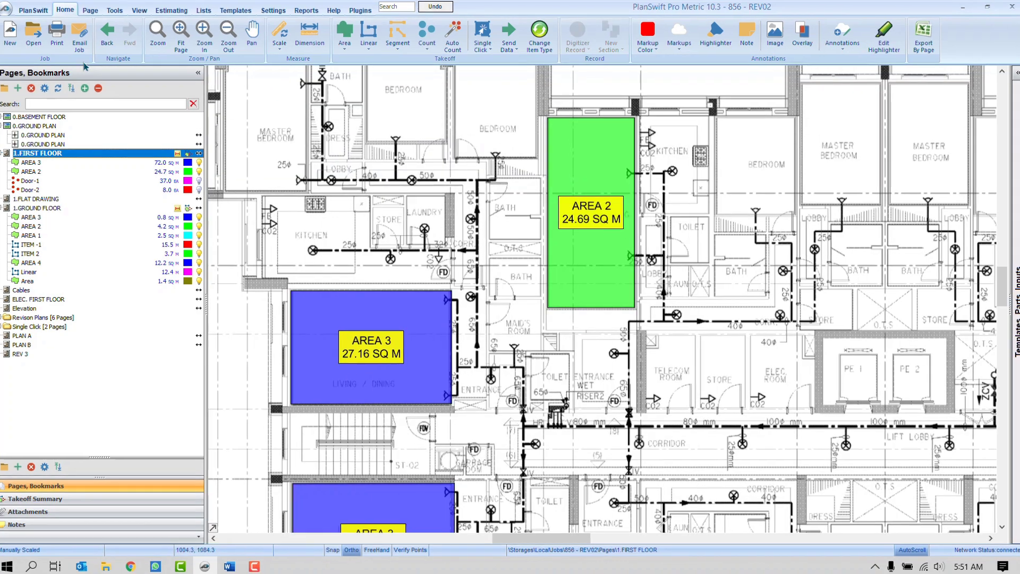
{"action": "left_click", "coordinate": [33, 34]}
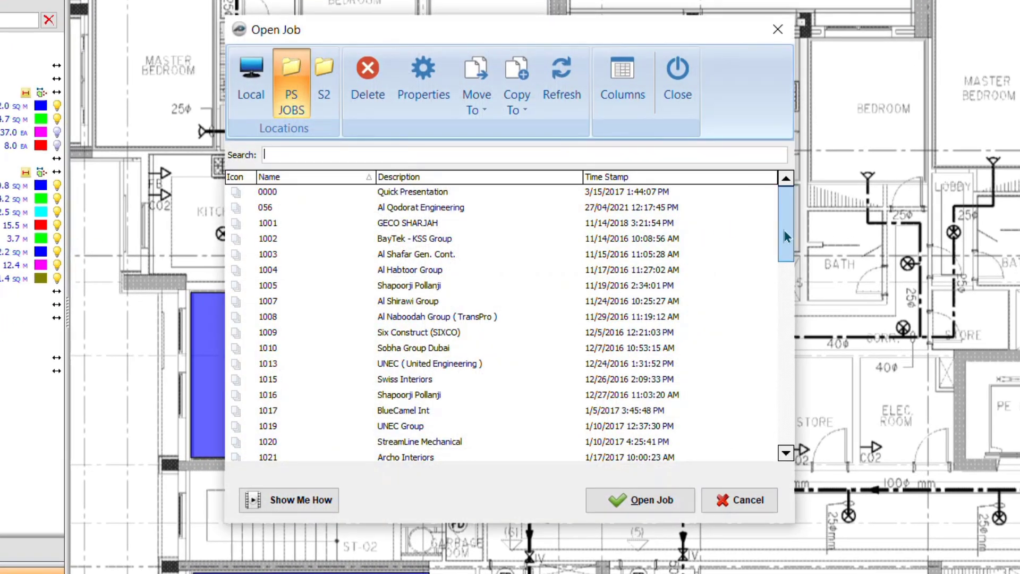
{"action": "mouse_move", "coordinate": [783, 227]}
{"action": "left_mouse_down"}
{"action": "mouse_move", "coordinate": [784, 311]}
{"action": "mouse_move", "coordinate": [779, 211]}
{"action": "left_mouse_up"}
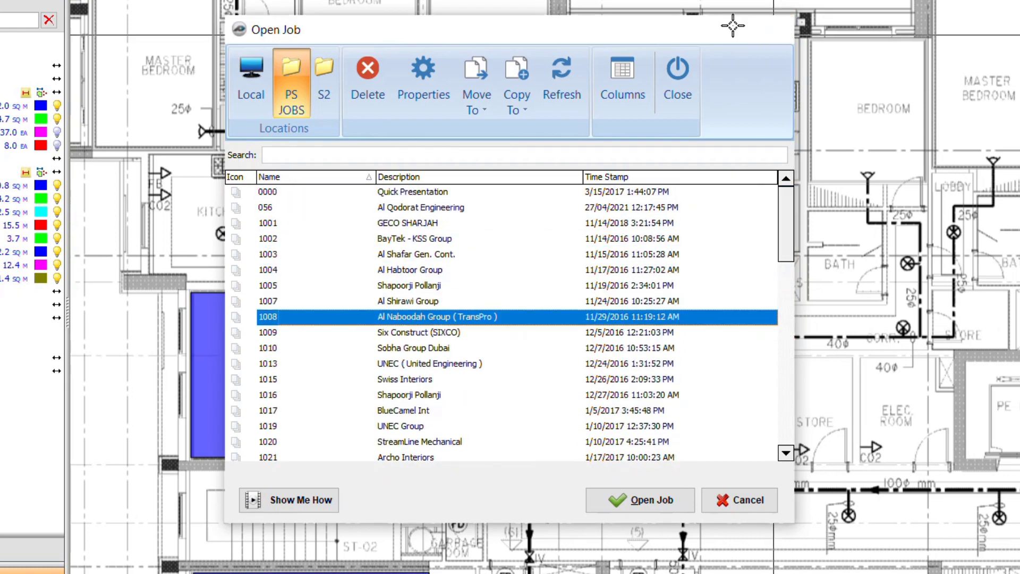
{"action": "left_click", "coordinate": [777, 29]}
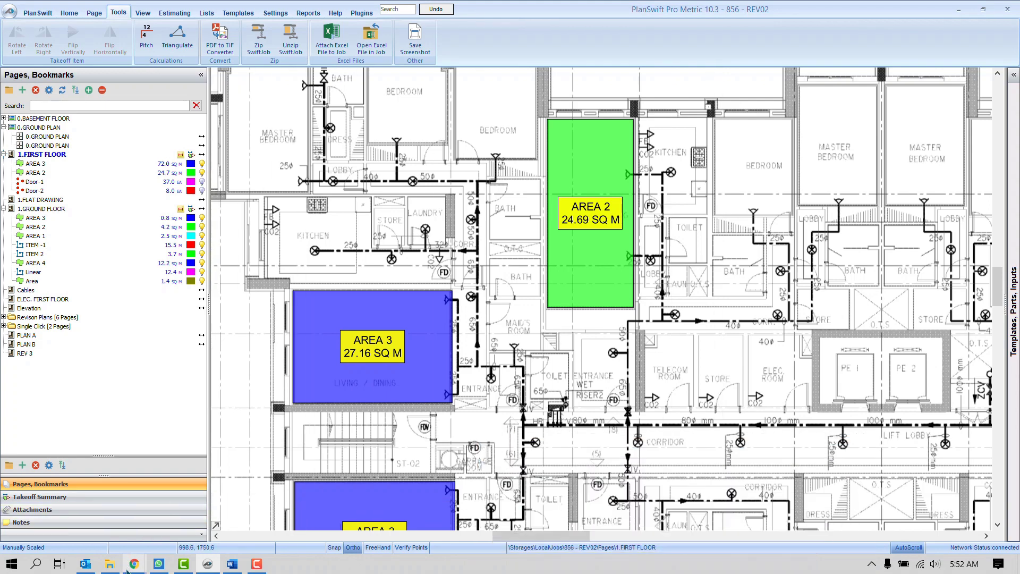
Step: Switch to Chrome to show the YouTube channel's Videos list of PlanSwift tutorials
{"action": "mouse_move", "coordinate": [133, 565]}
{"action": "left_click", "coordinate": [68, 516]}
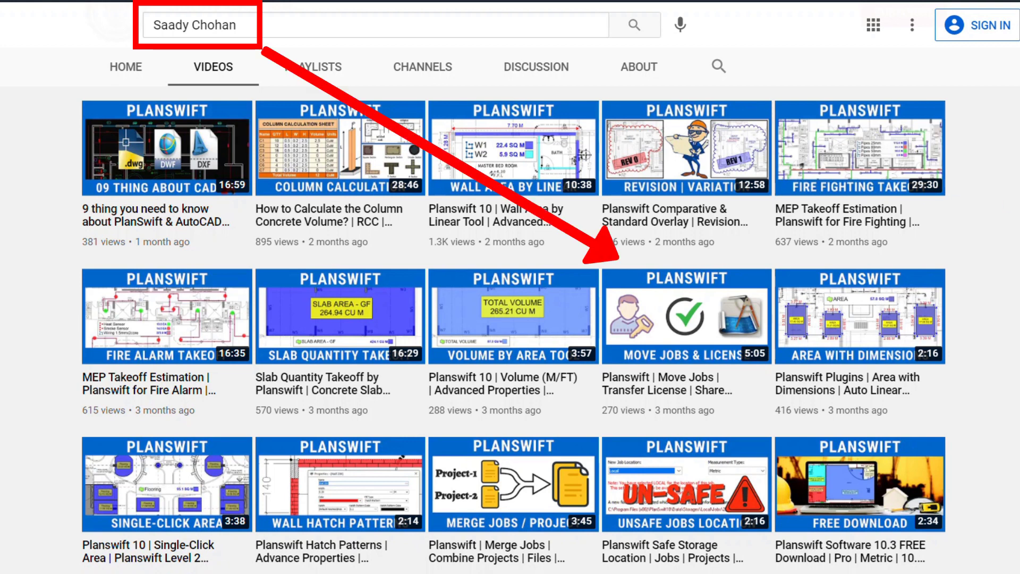
{"action": "mouse_move", "coordinate": [736, 351]}
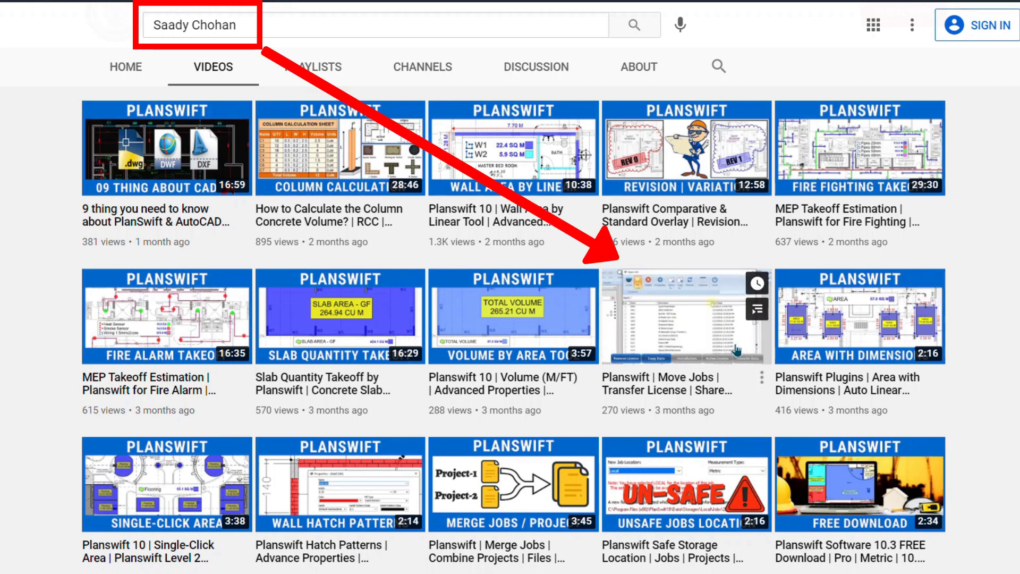